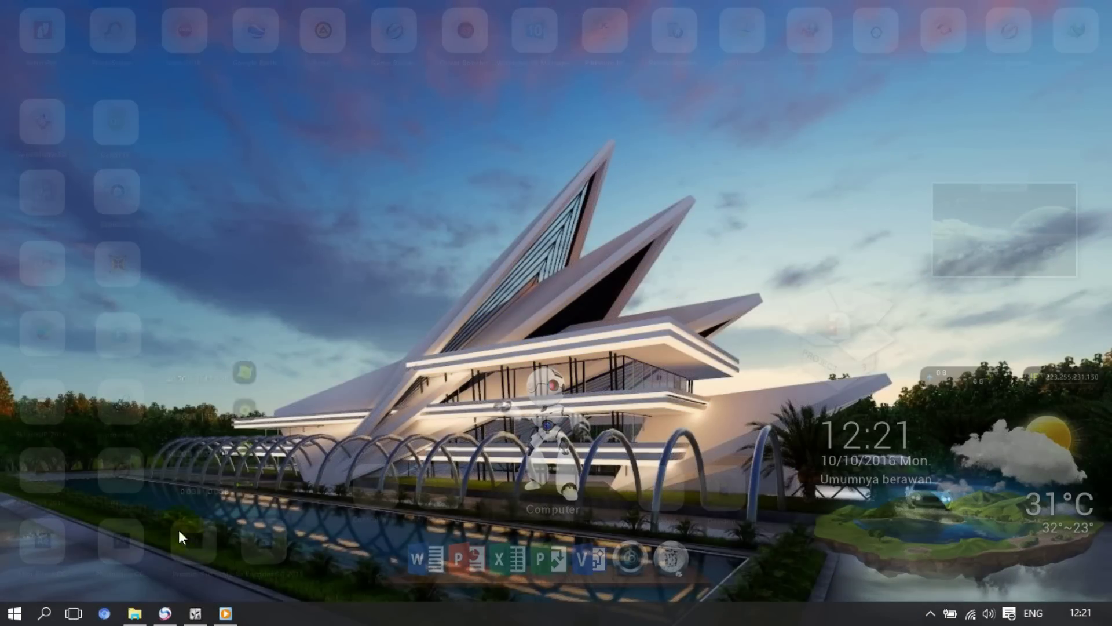
Bring Lumion forward and fly the camera along the pool to the parked white car
{"action": "left_click", "coordinate": [195, 613]}
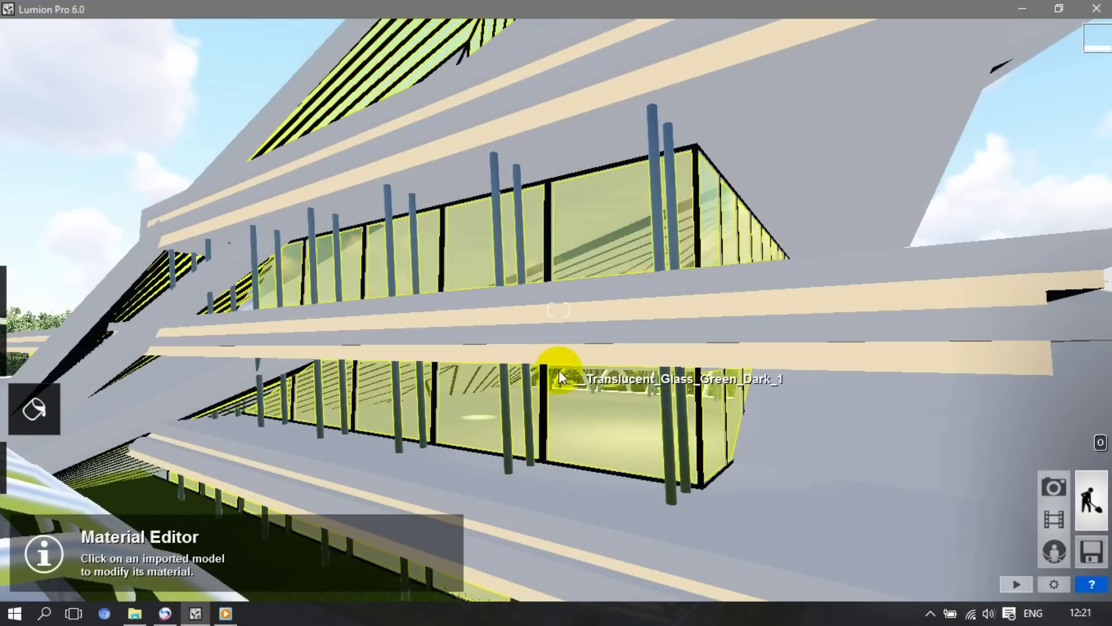
{"action": "right_click_drag", "start_coordinate": [558, 373], "coordinate": [557, 373]}
{"action": "key", "text": "s"}
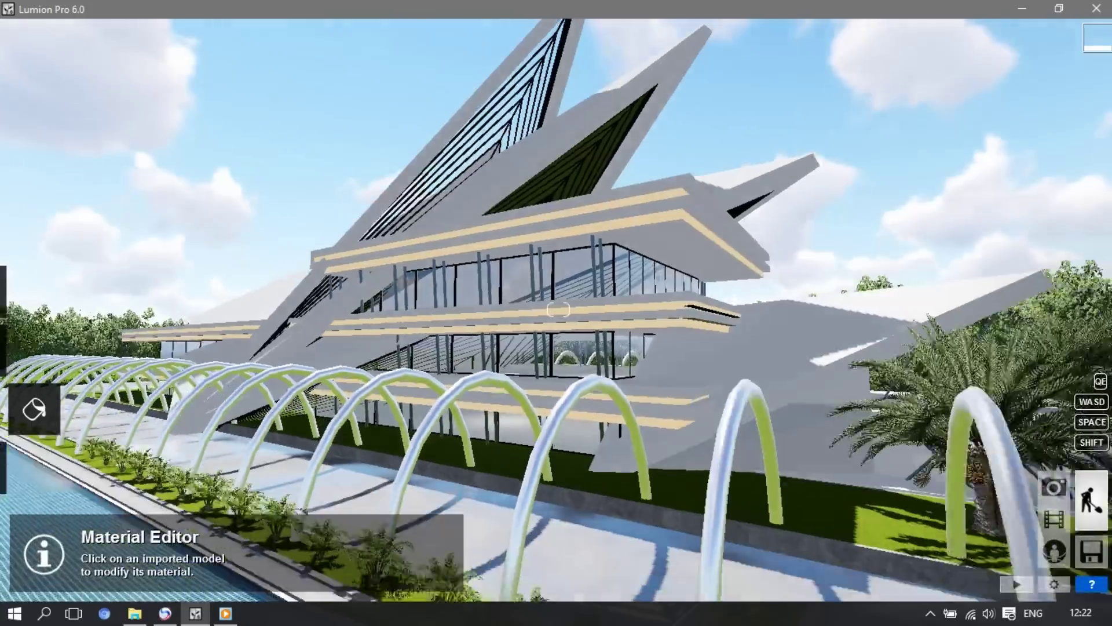
{"action": "key", "text": "a"}
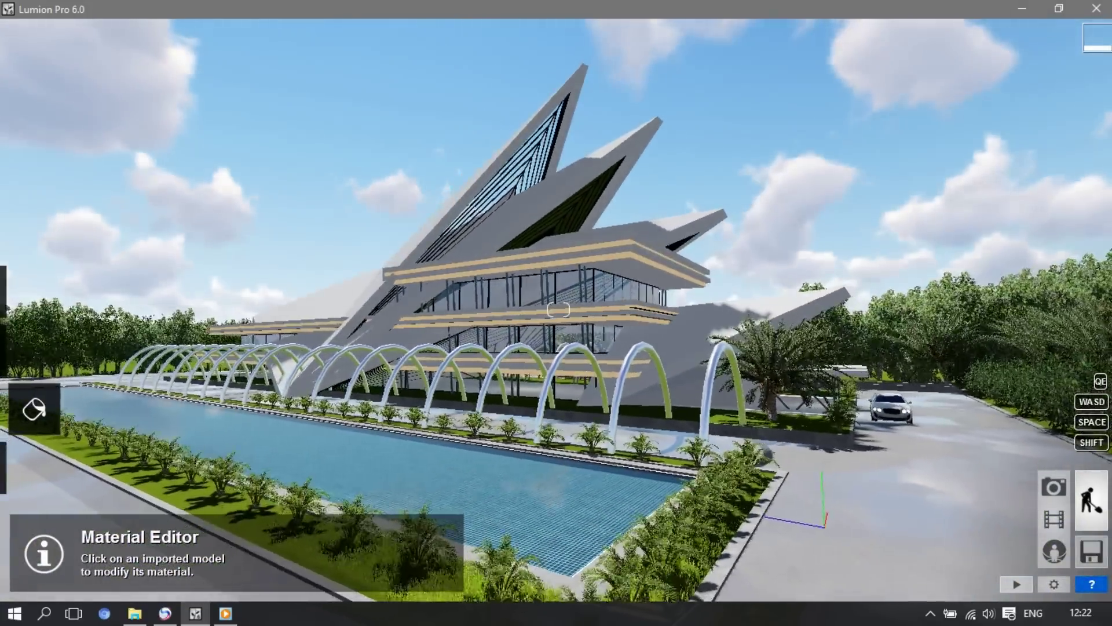
{"action": "key", "text": "d"}
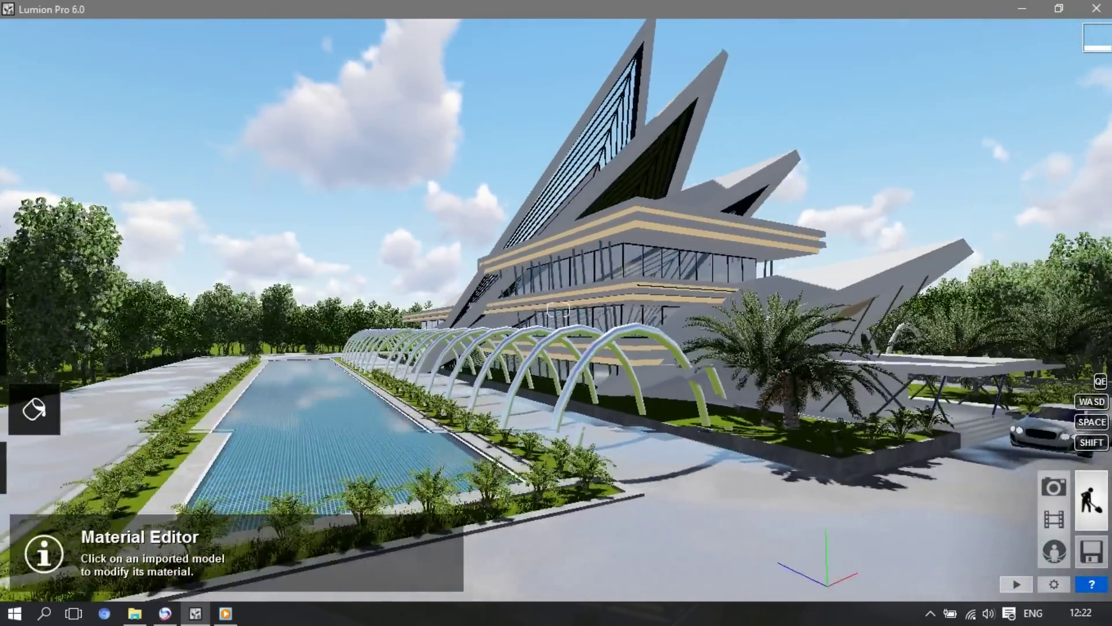
{"action": "key", "text": "w"}
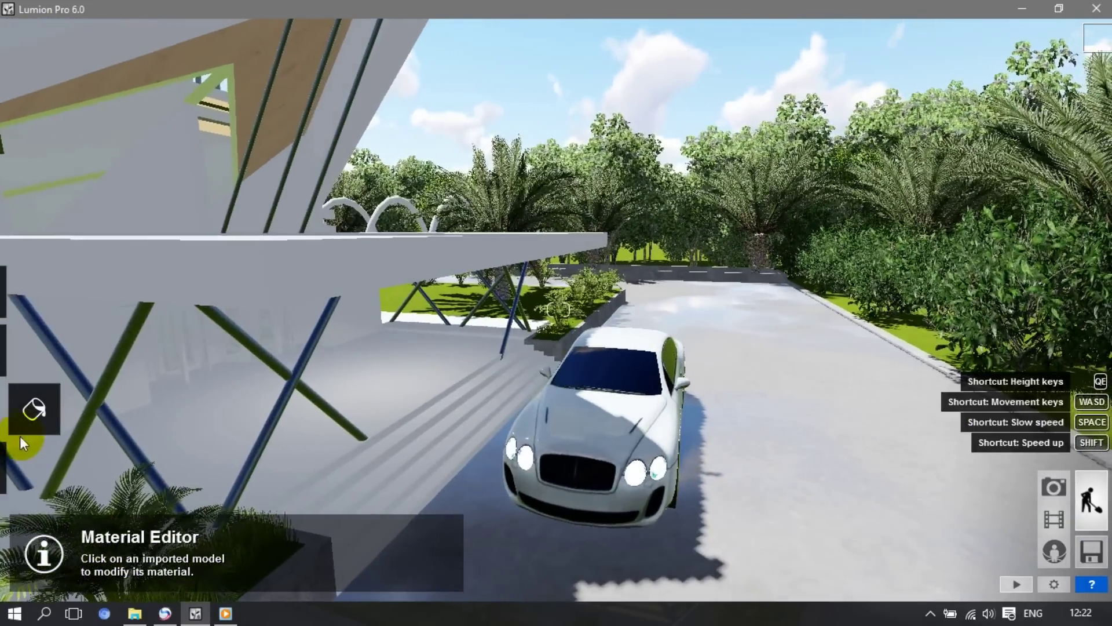
Select the car from Transport objects and test its Lights intensity without keeping changes
{"action": "left_click", "coordinate": [28, 475]}
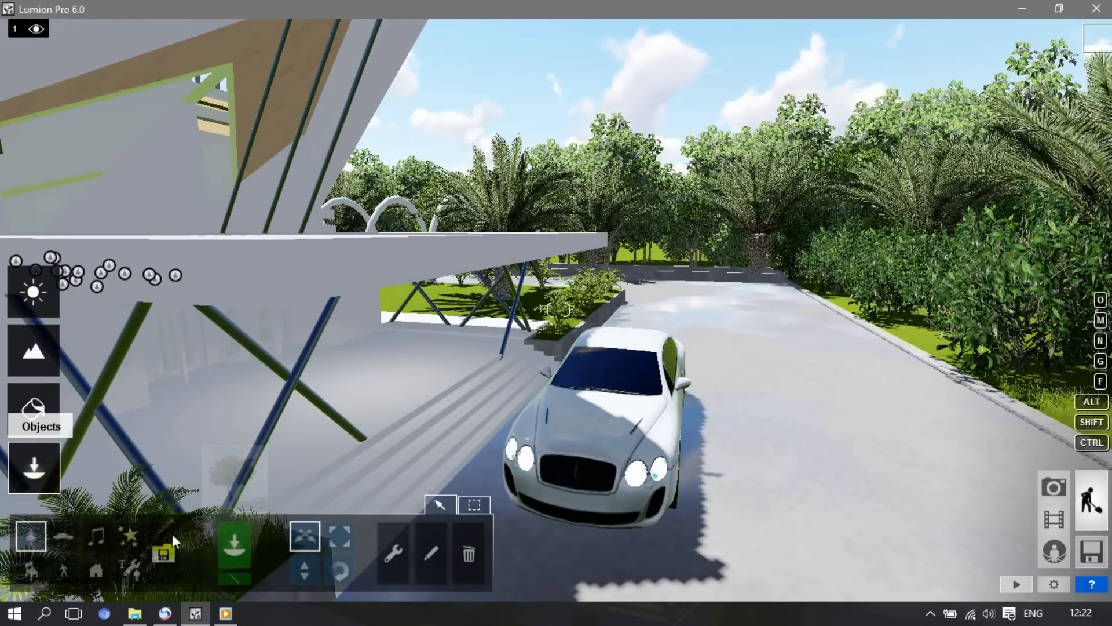
{"action": "left_click", "coordinate": [64, 535]}
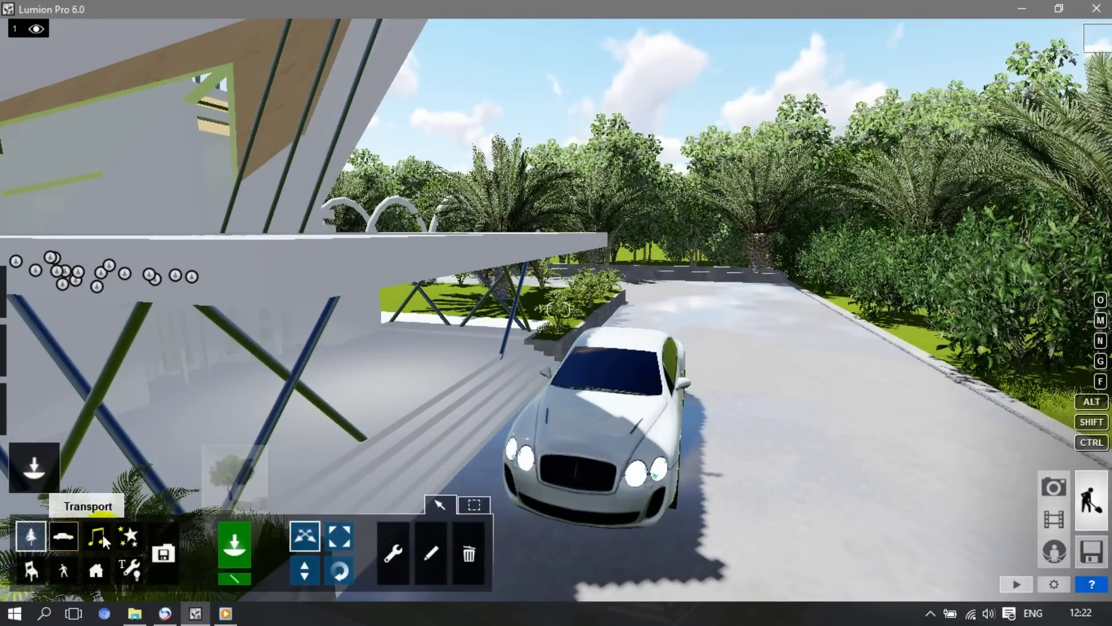
{"action": "left_click", "coordinate": [432, 554]}
{"action": "left_click", "coordinate": [612, 440]}
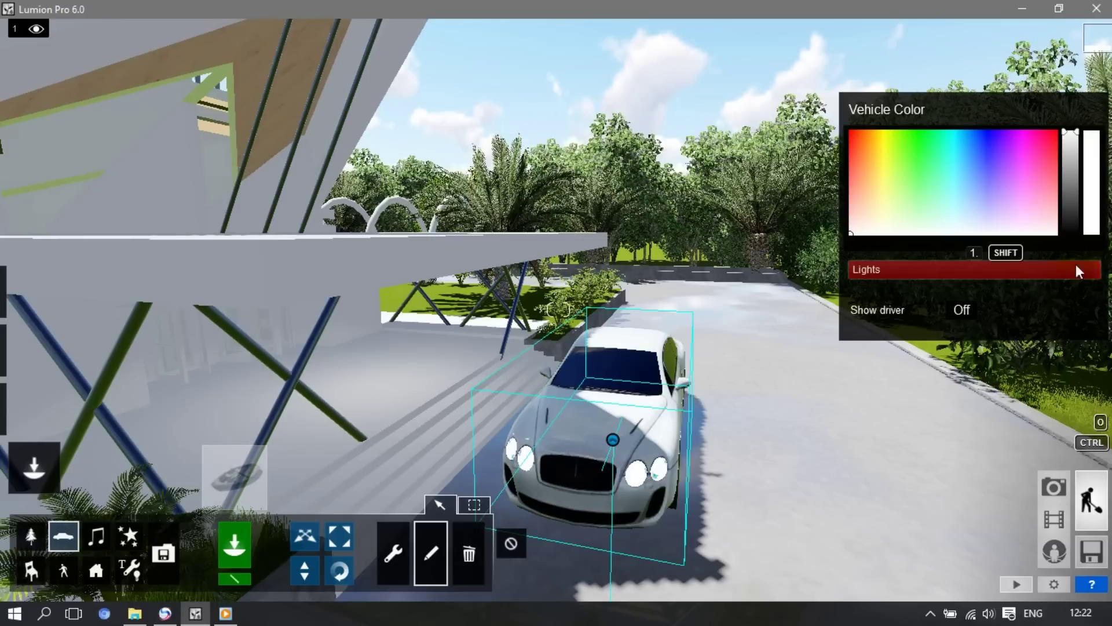
{"action": "mouse_move", "coordinate": [1058, 269]}
{"action": "left_mouse_down"}
{"action": "mouse_move", "coordinate": [804, 267]}
{"action": "mouse_move", "coordinate": [1086, 262]}
{"action": "left_mouse_up"}
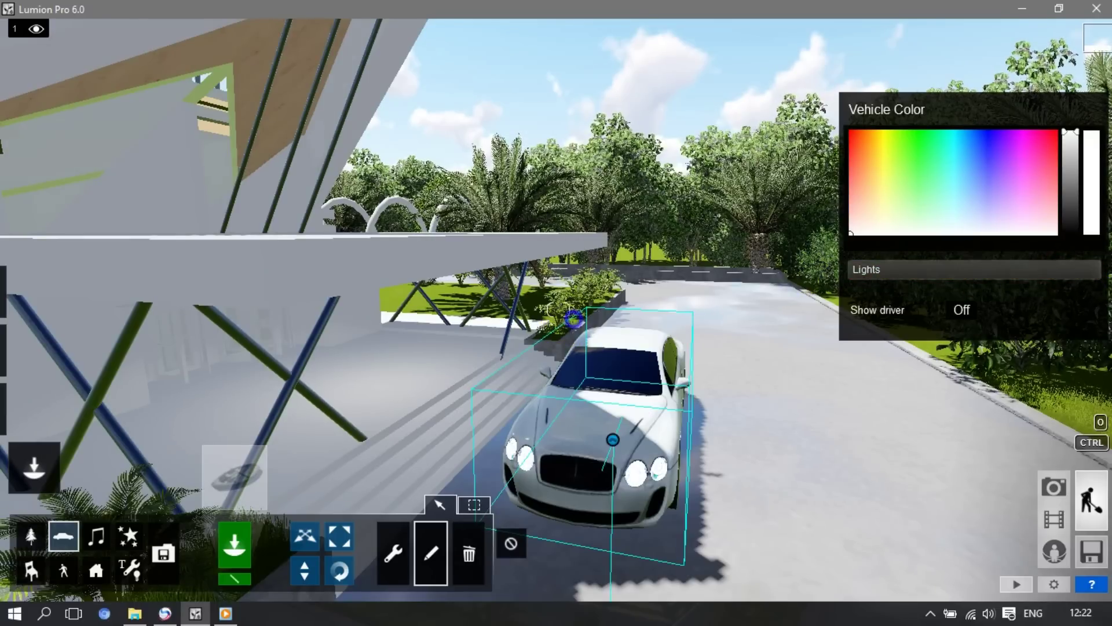
Turn the view toward the pool and open the driveway's Asphalt_Wet material settings
{"action": "right_click_drag", "start_coordinate": [870, 298], "coordinate": [724, 307]}
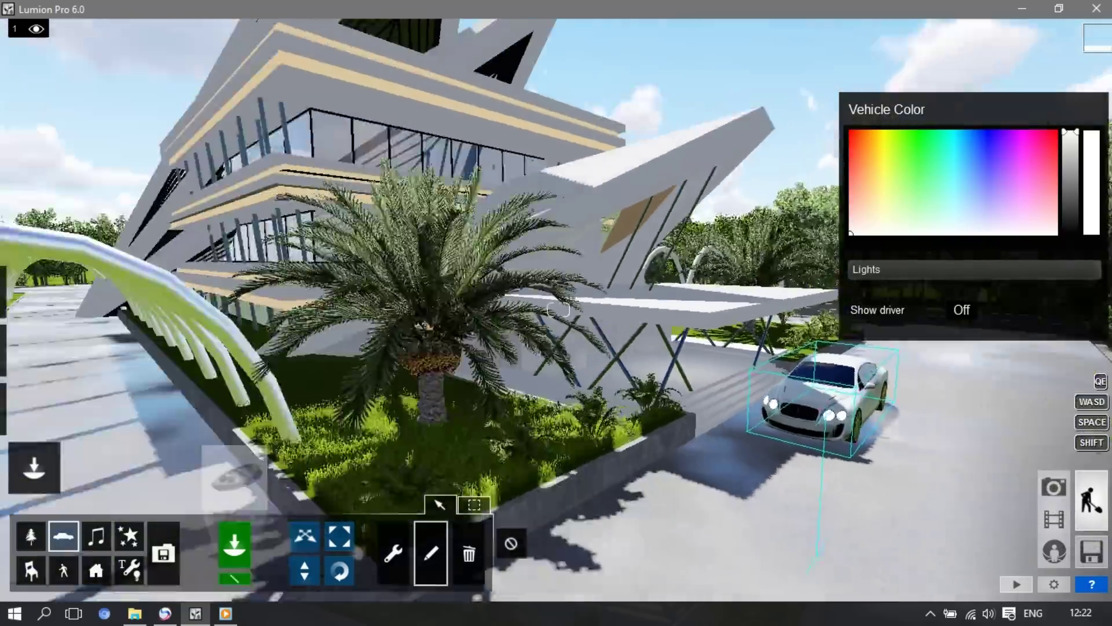
{"action": "right_click_drag", "start_coordinate": [558, 309], "coordinate": [23, 503]}
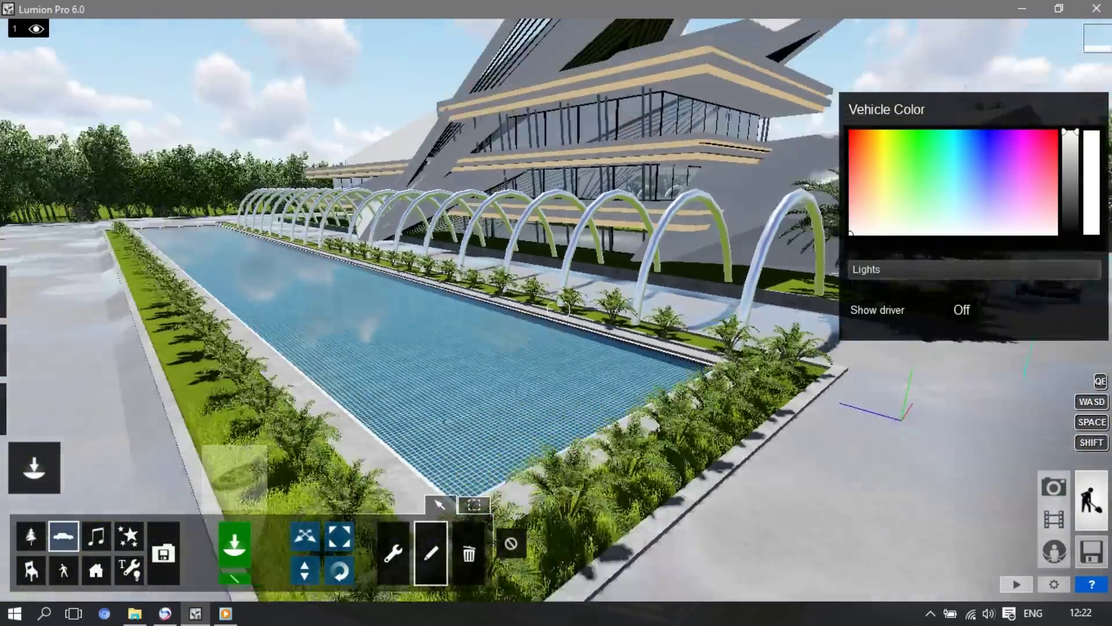
{"action": "mouse_move", "coordinate": [19, 467]}
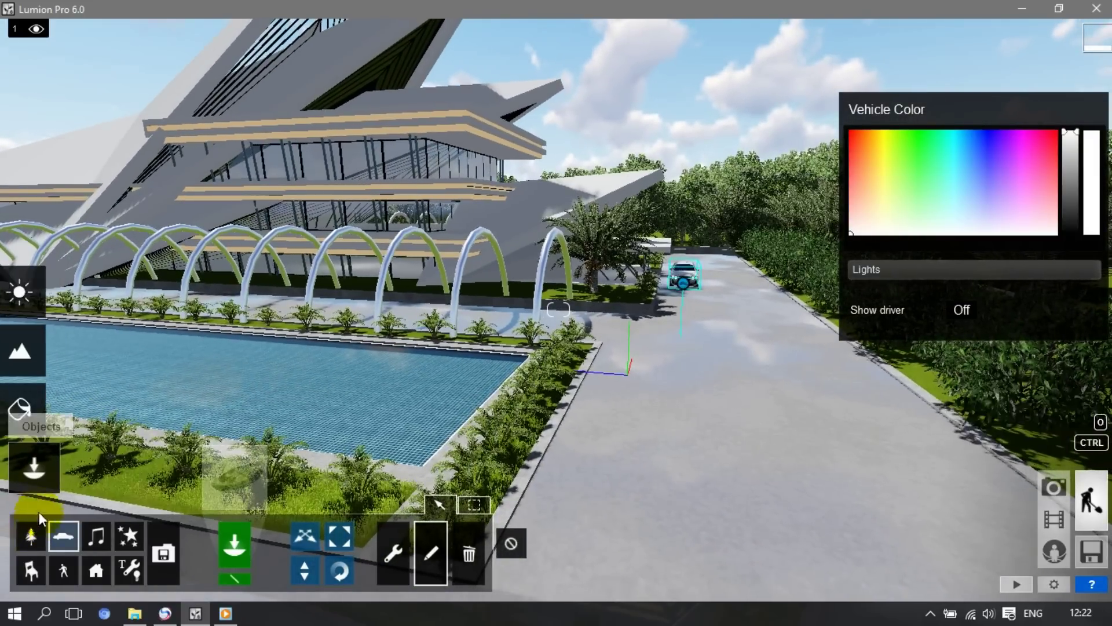
{"action": "left_click", "coordinate": [26, 412]}
{"action": "left_click", "coordinate": [700, 453]}
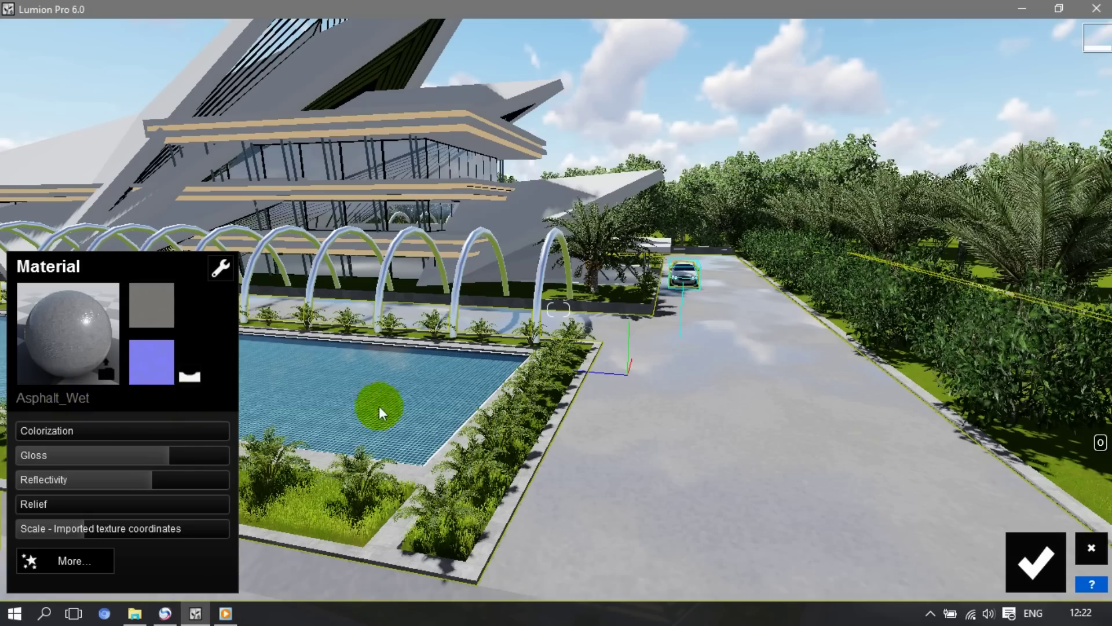
Set the beige stripe bands' material Emissive to 0.1
{"action": "right_click_drag", "start_coordinate": [472, 397], "coordinate": [406, 383]}
{"action": "key", "text": "w"}
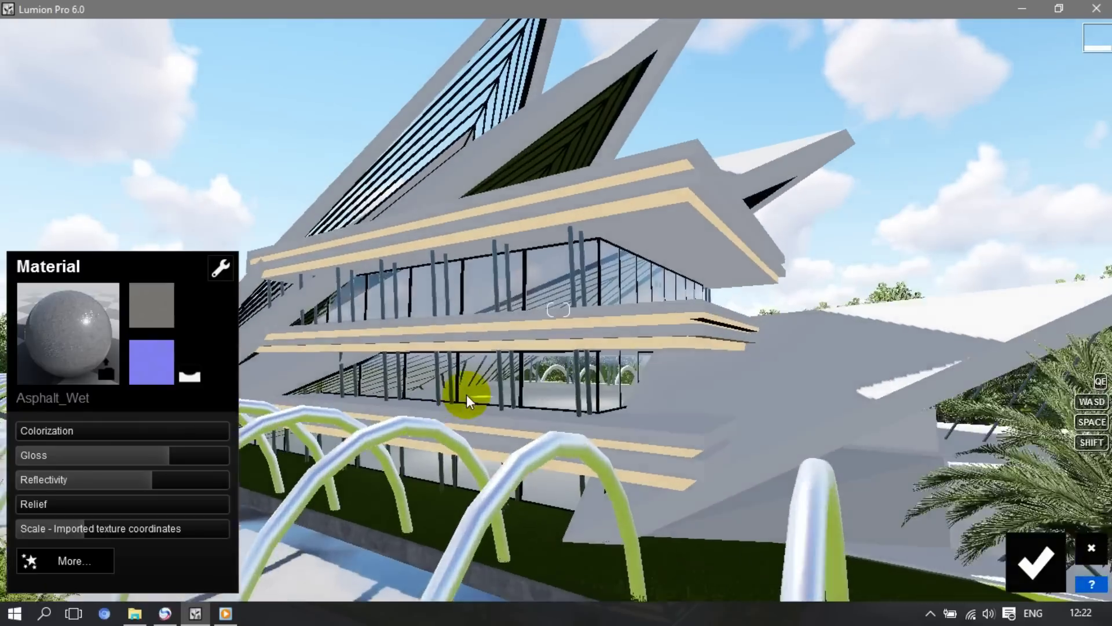
{"action": "right_click_drag", "start_coordinate": [467, 390], "coordinate": [557, 383]}
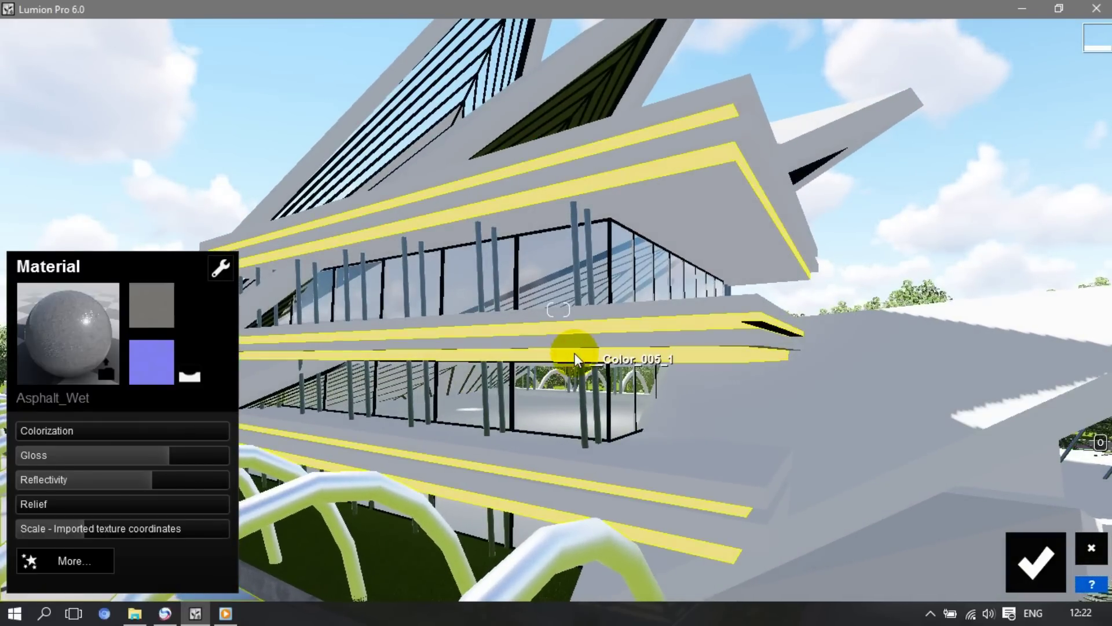
{"action": "left_click", "coordinate": [577, 359]}
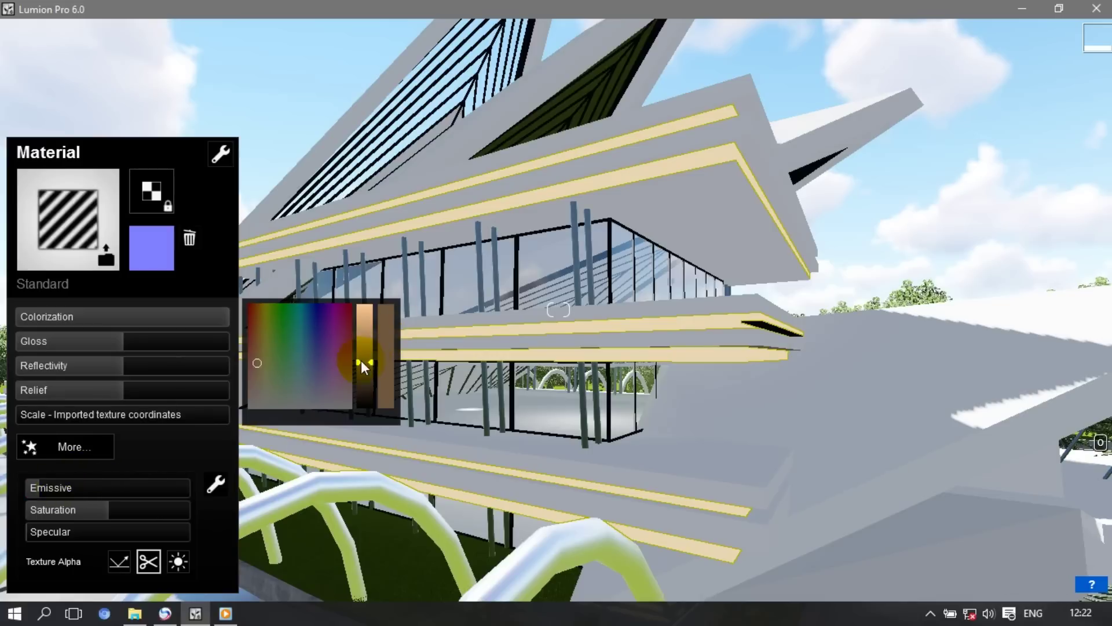
{"action": "left_click", "coordinate": [34, 488]}
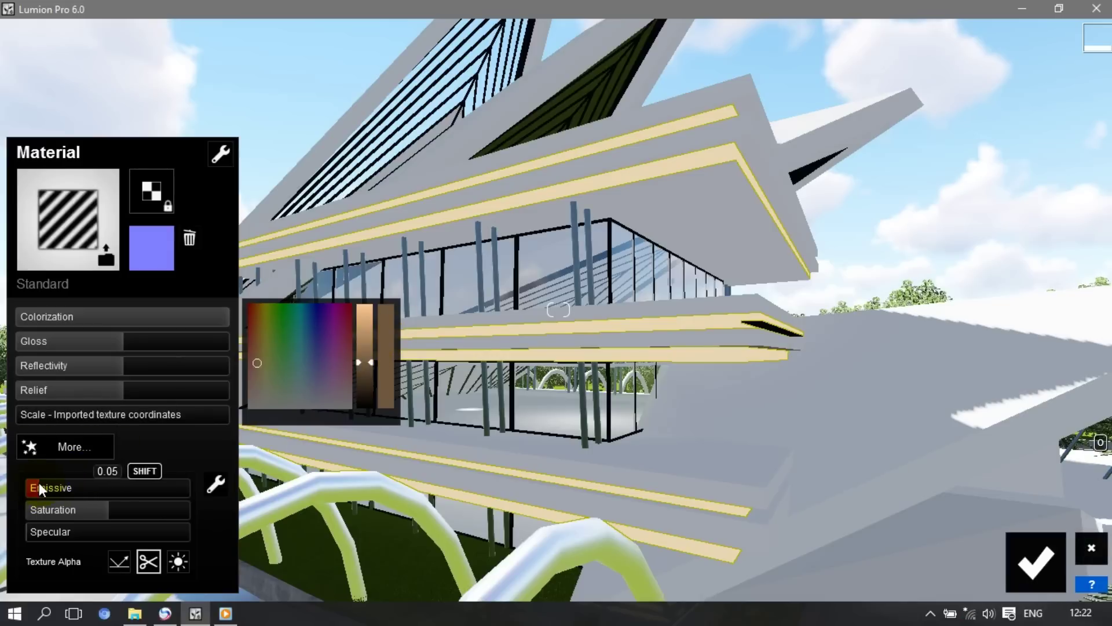
{"action": "left_click", "coordinate": [40, 487]}
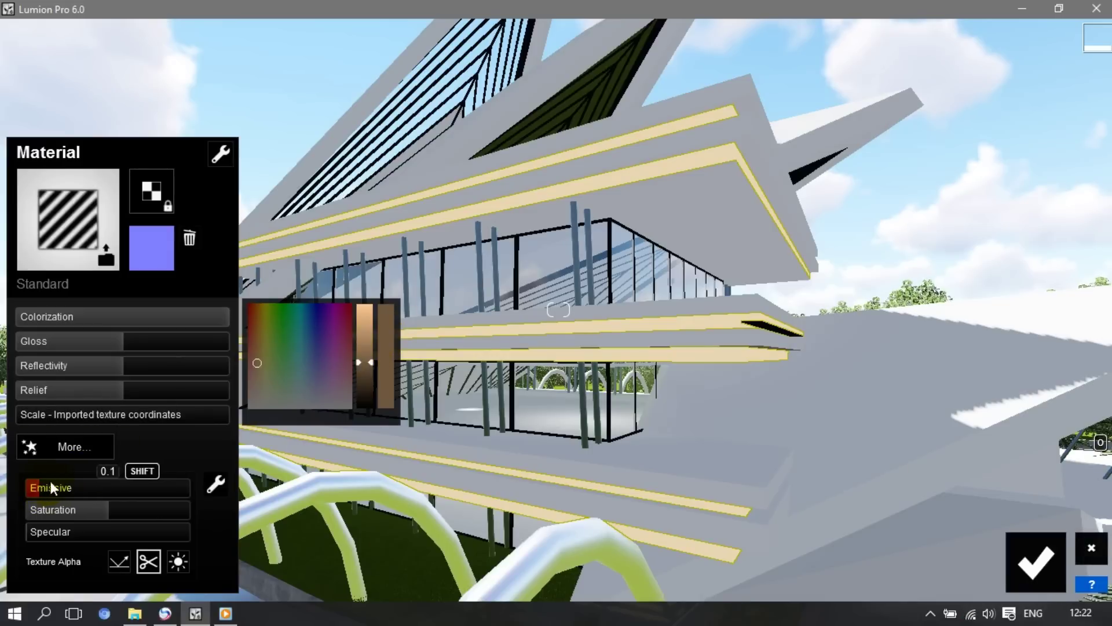
Pull the camera back along the pool and save the material edits
{"action": "key", "text": "s"}
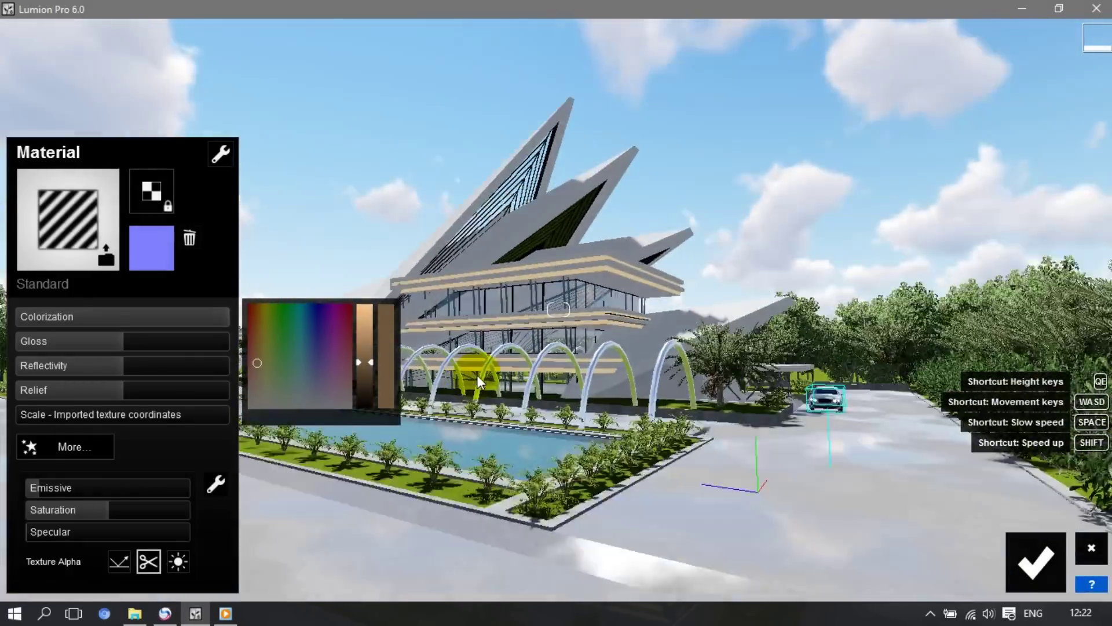
{"action": "key", "text": "w"}
{"action": "right_click_drag", "start_coordinate": [558, 310], "coordinate": [687, 409]}
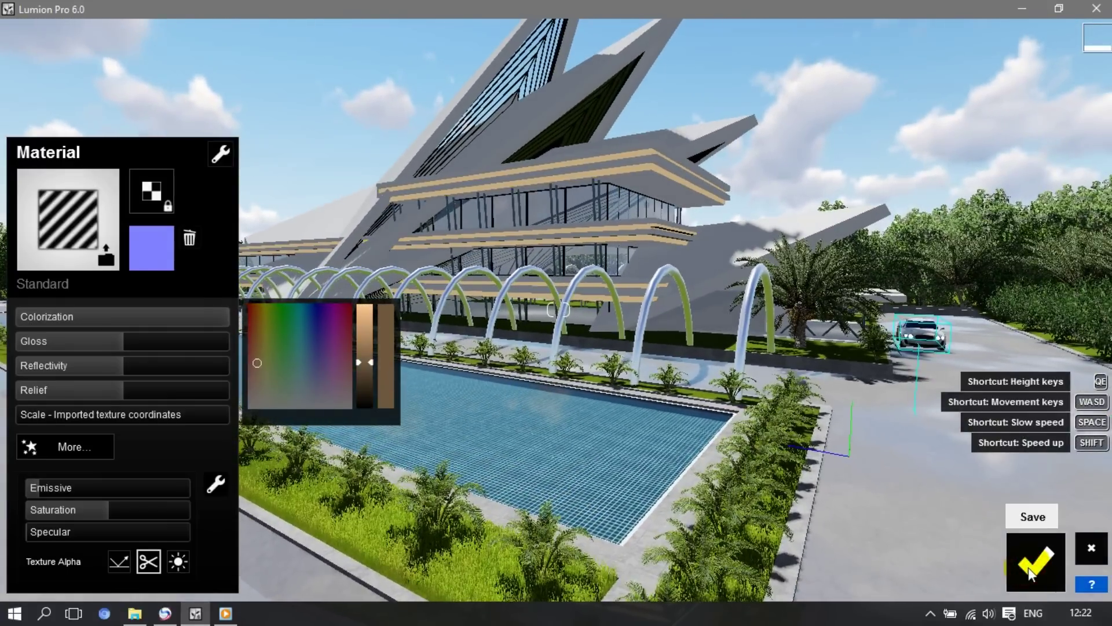
{"action": "left_click", "coordinate": [1027, 567]}
Restore Photo 1 with Two Point Perspective on and unhide its Sun study effect
{"action": "left_click", "coordinate": [1058, 487]}
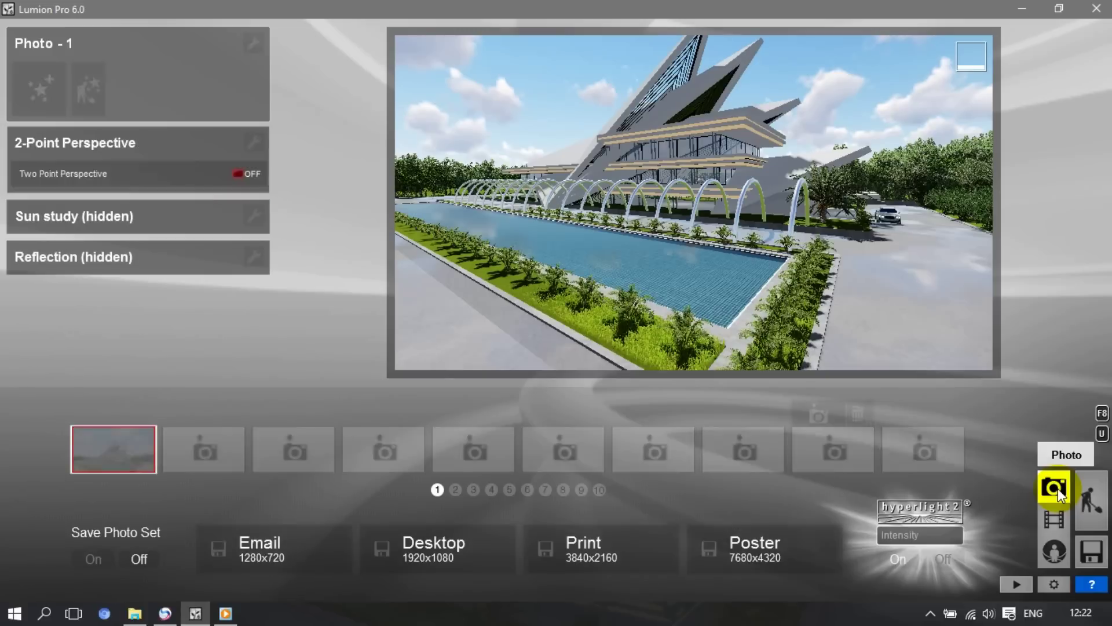
{"action": "left_click", "coordinate": [125, 451]}
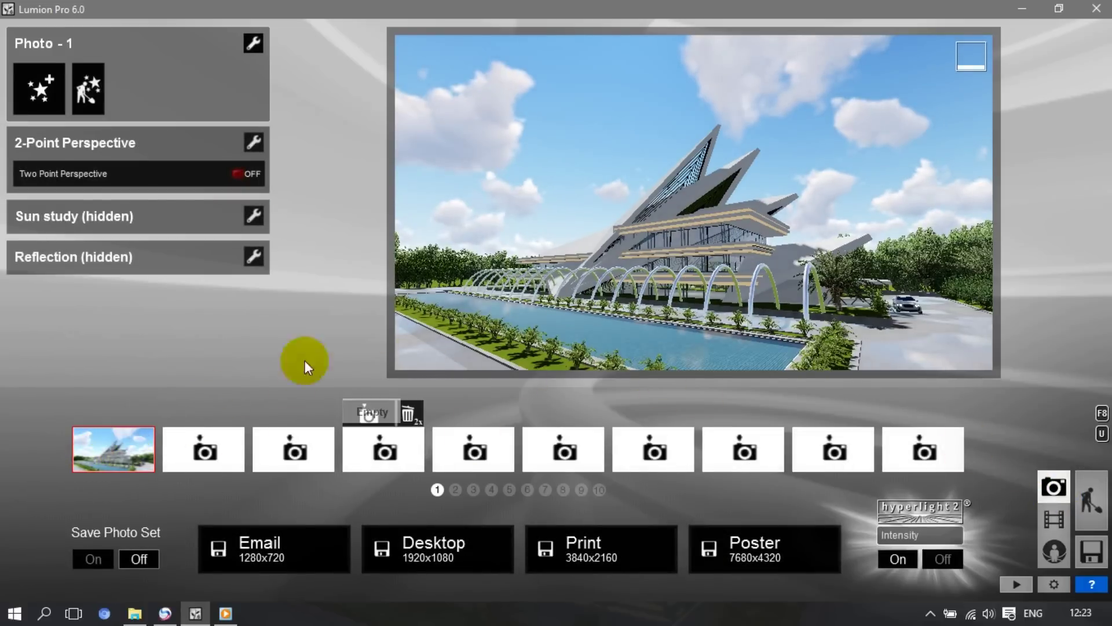
{"action": "left_click", "coordinate": [234, 179]}
{"action": "left_click", "coordinate": [235, 172]}
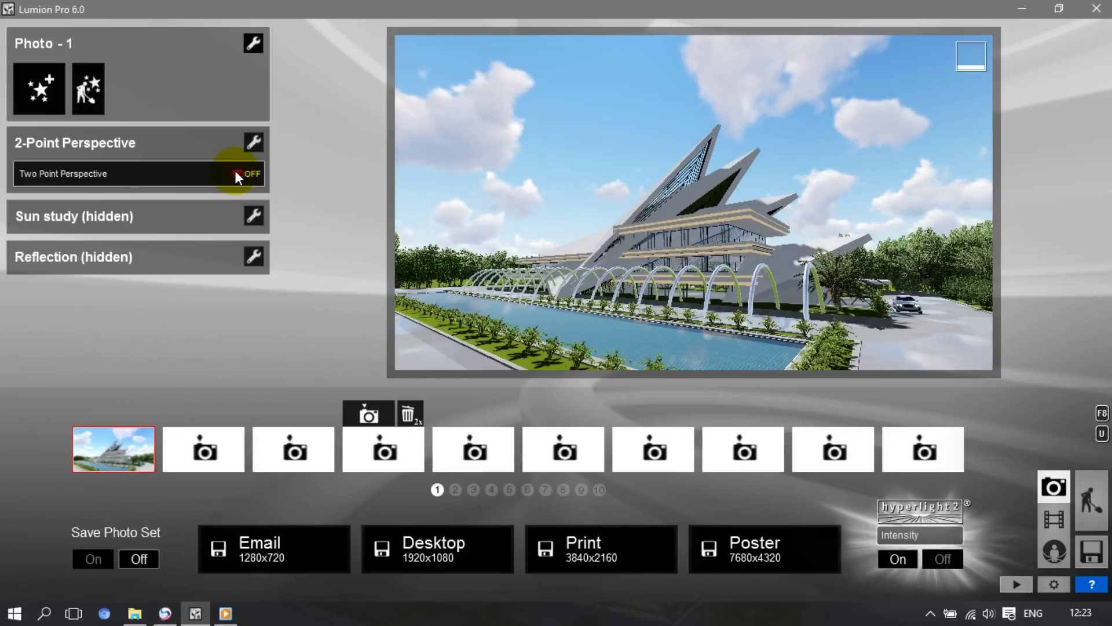
{"action": "left_click", "coordinate": [235, 171]}
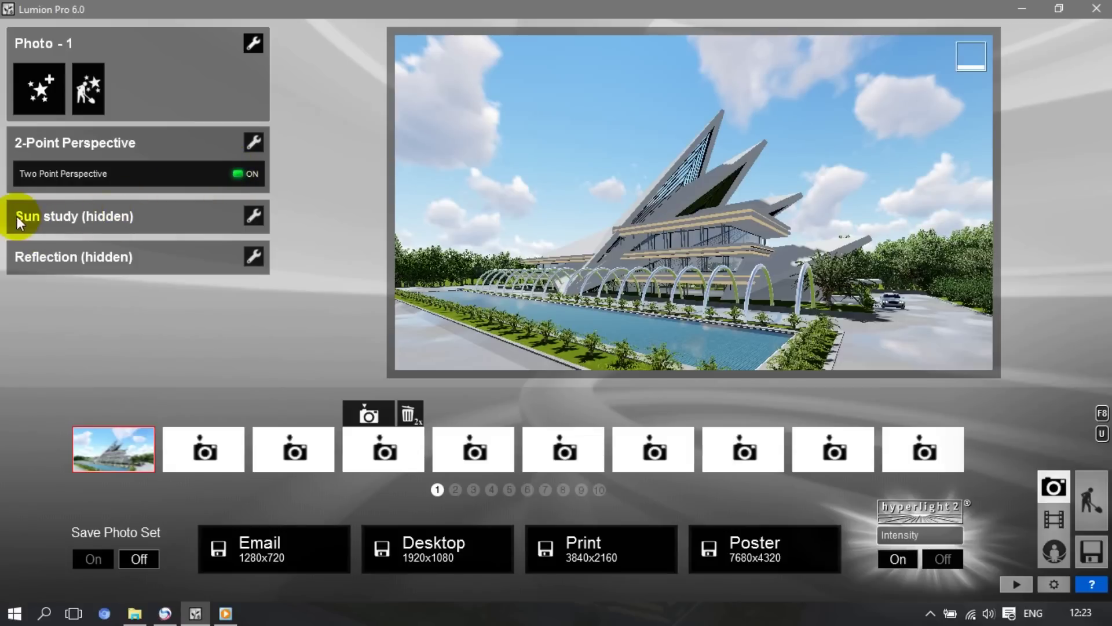
{"action": "left_click", "coordinate": [253, 216]}
{"action": "left_click", "coordinate": [306, 213]}
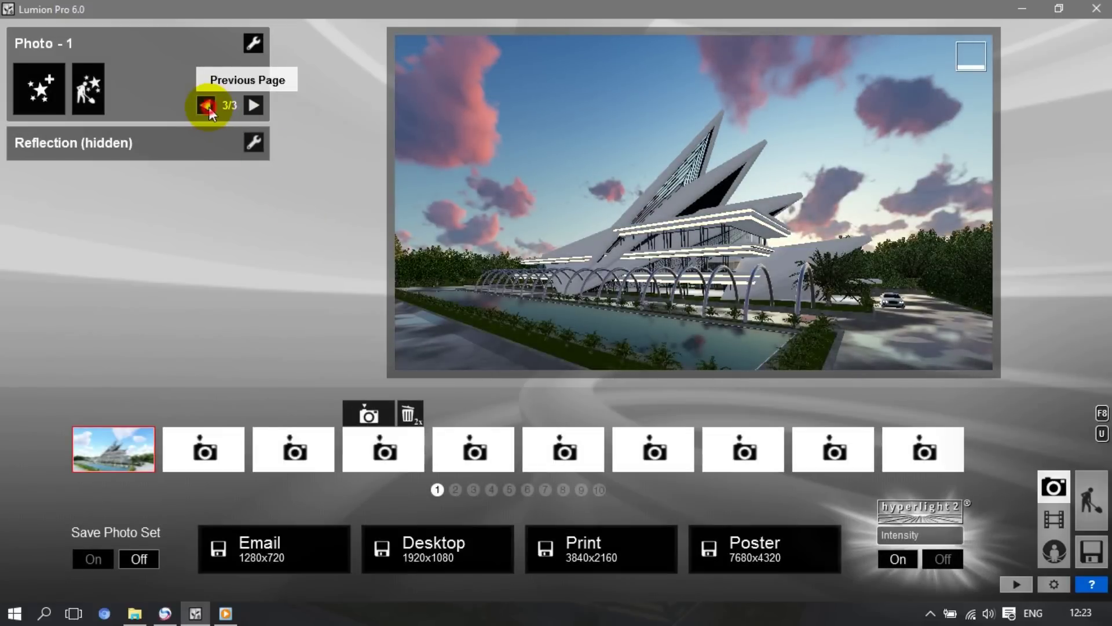
Check the Sun study globe marker in Brazil at 6,17 S / -50,47 W, then confirm
{"action": "left_click", "coordinate": [206, 106]}
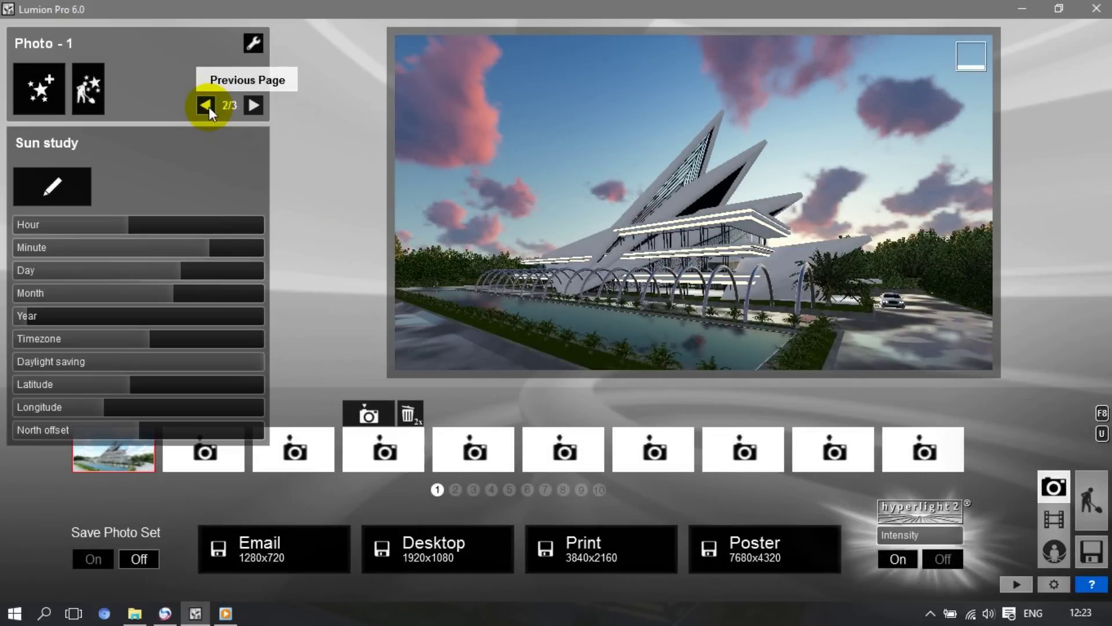
{"action": "left_click", "coordinate": [51, 188]}
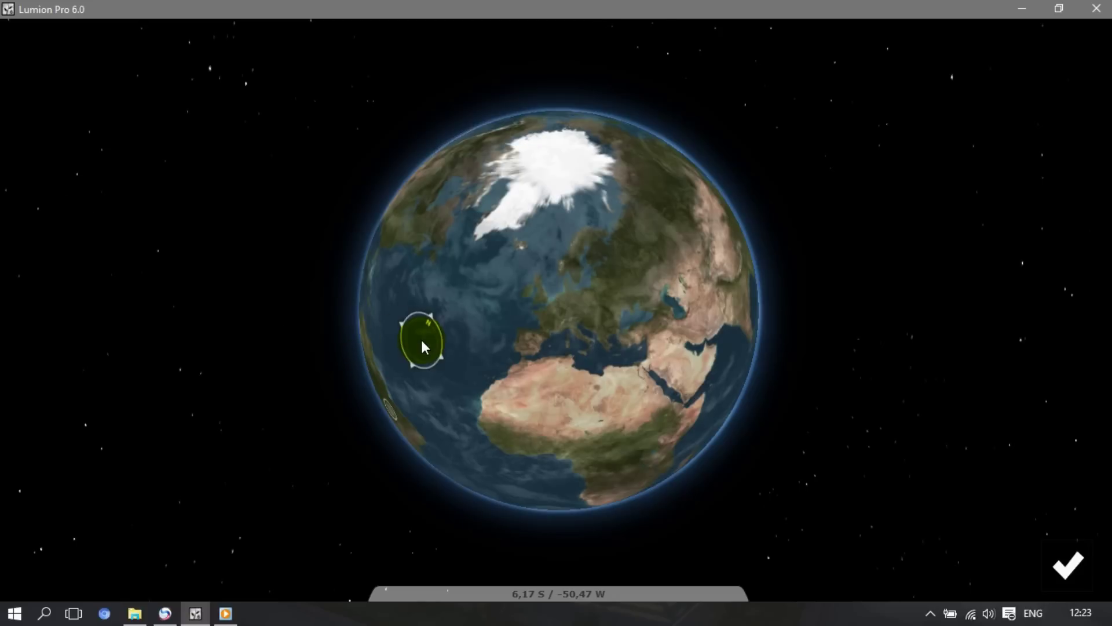
{"action": "right_click_drag", "start_coordinate": [421, 337], "coordinate": [646, 259]}
{"action": "scroll", "coordinate": [645, 401], "scroll_direction": "up", "scroll_amount": 5}
{"action": "mouse_move", "coordinate": [633, 390]}
{"action": "right_mouse_down"}
{"action": "mouse_move", "coordinate": [390, 194]}
{"action": "mouse_move", "coordinate": [363, 224]}
{"action": "mouse_move", "coordinate": [477, 293]}
{"action": "right_mouse_up"}
{"action": "scroll", "coordinate": [477, 293], "scroll_direction": "down", "scroll_amount": 3}
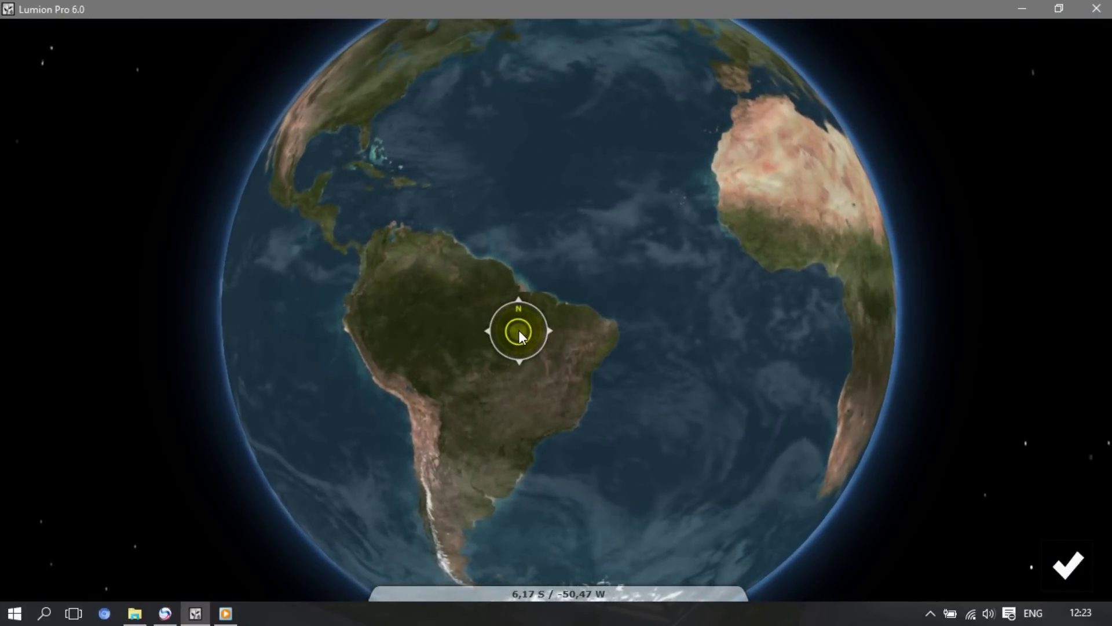
{"action": "left_click", "coordinate": [1058, 569]}
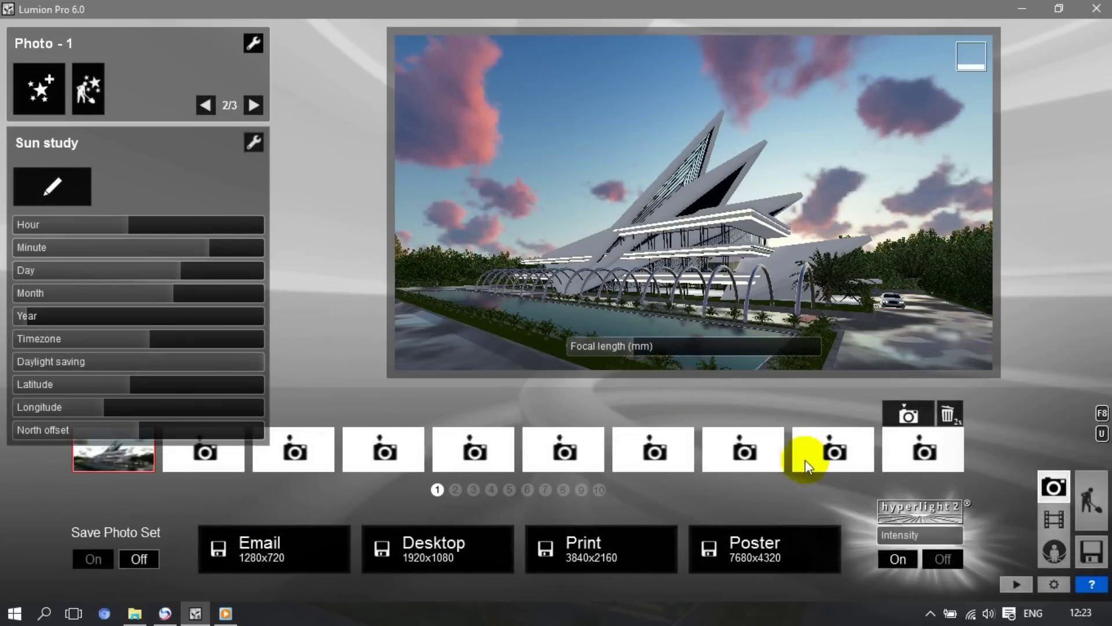
Adjust Hyperlight intensity and render Photo 1 at 1280×720 as 1.jpg in New folder (2)
{"action": "left_click_drag", "start_coordinate": [939, 537], "coordinate": [894, 540]}
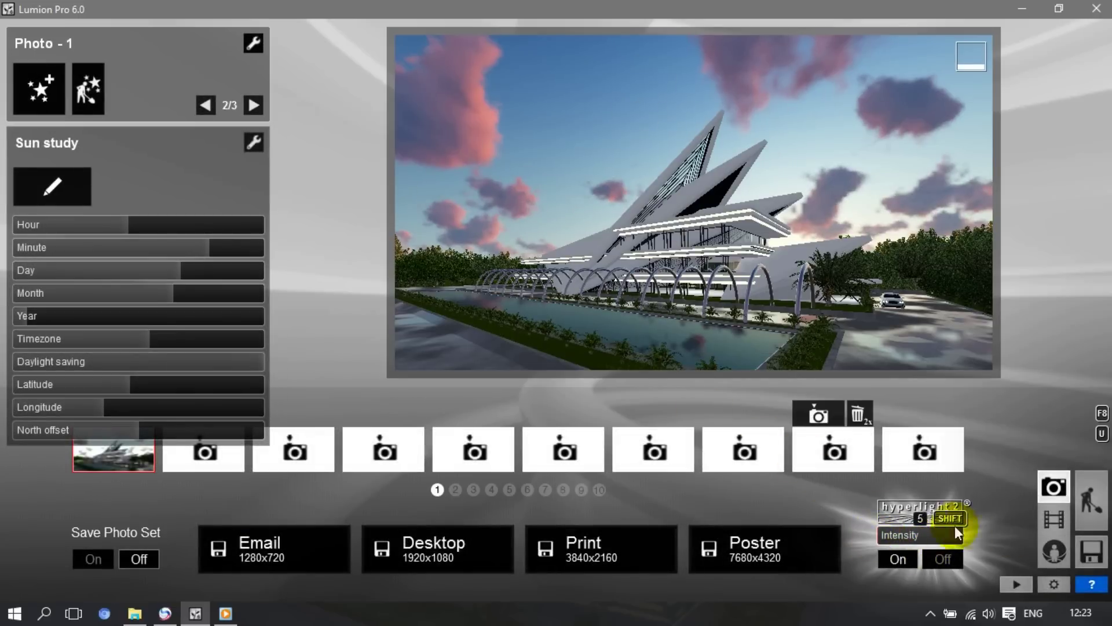
{"action": "left_click", "coordinate": [302, 540]}
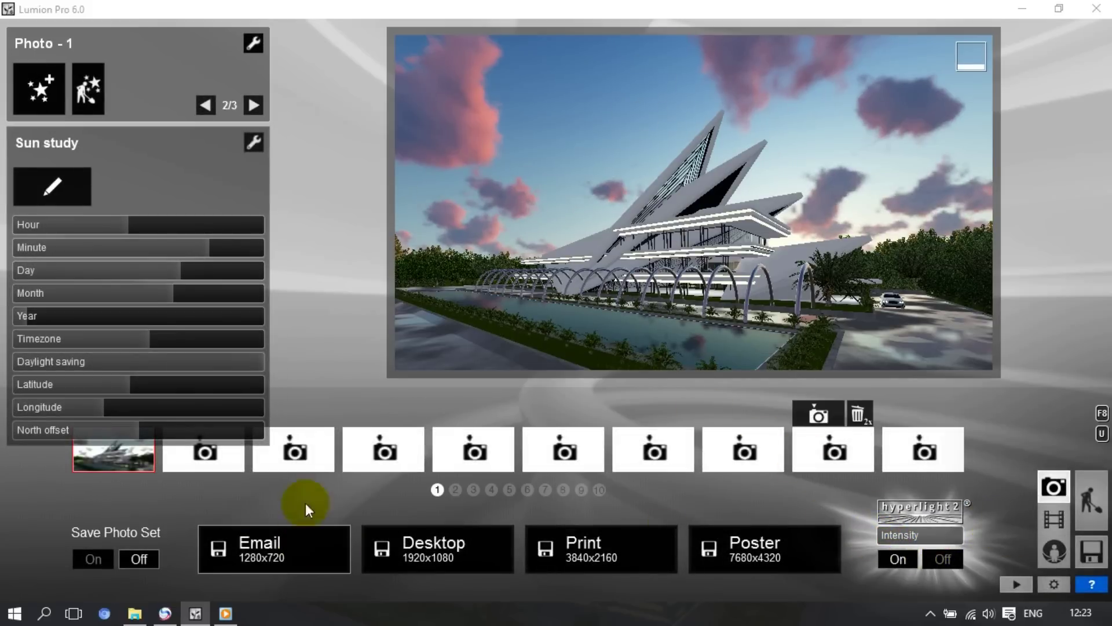
{"action": "type", "text": "1"}
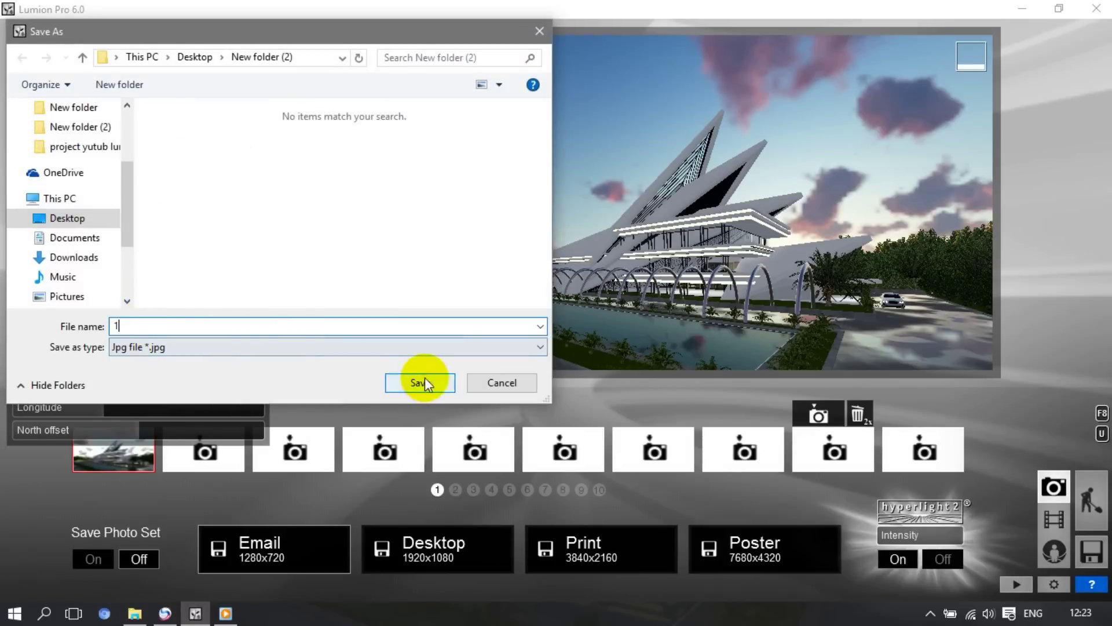
{"action": "left_click", "coordinate": [425, 377]}
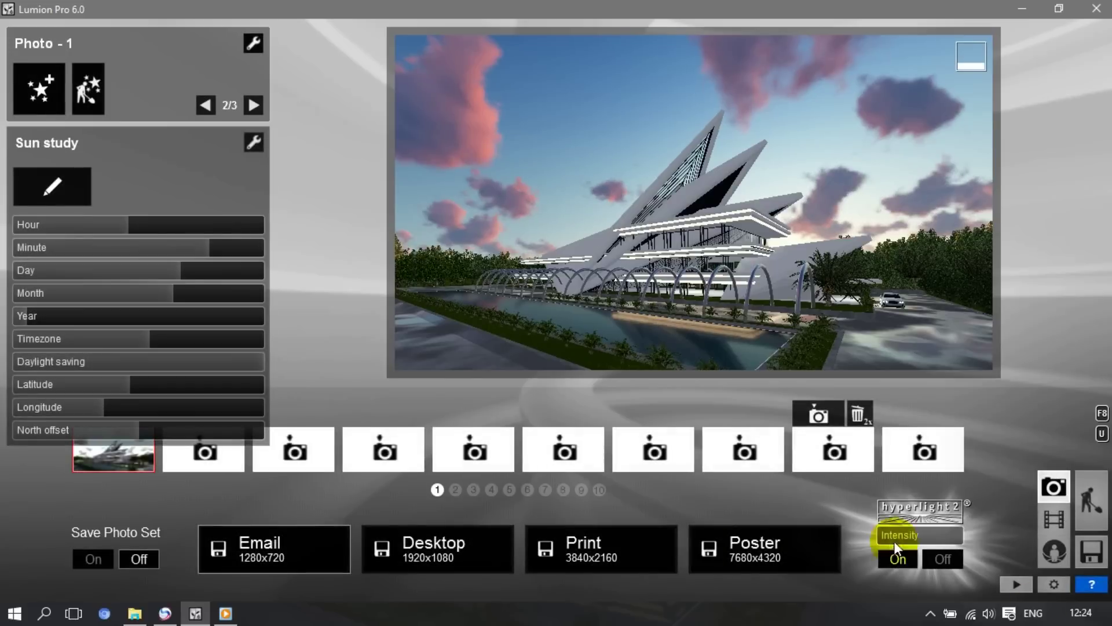
Open 1.jpg from New folder (2) in Picasa Photo Viewer
{"action": "left_click", "coordinate": [135, 615]}
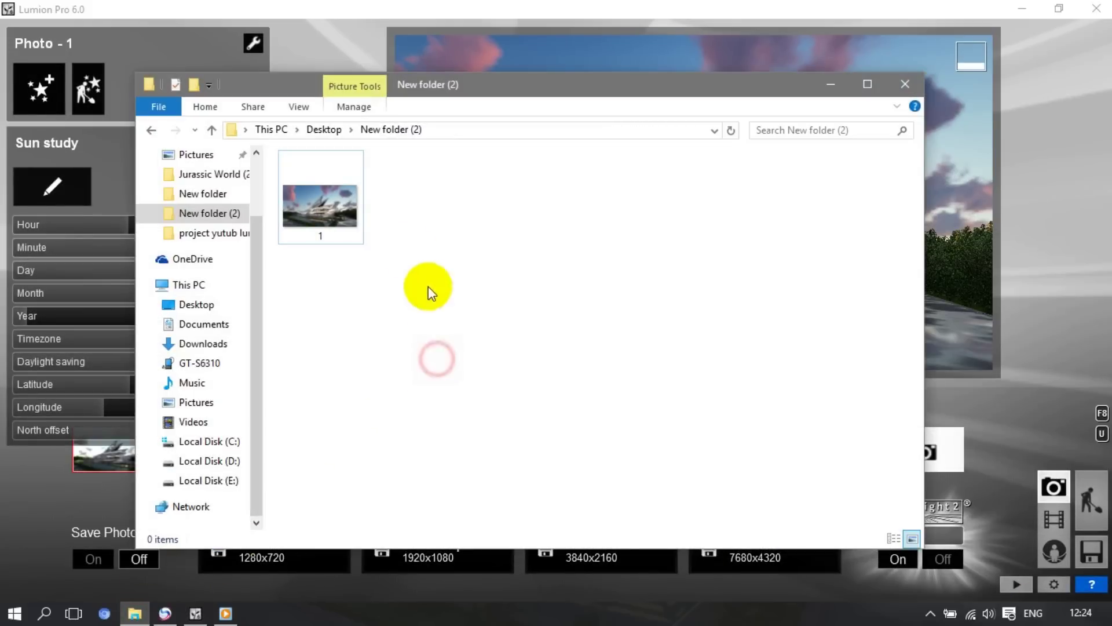
{"action": "left_click", "coordinate": [324, 209]}
{"action": "double_click", "coordinate": [326, 218]}
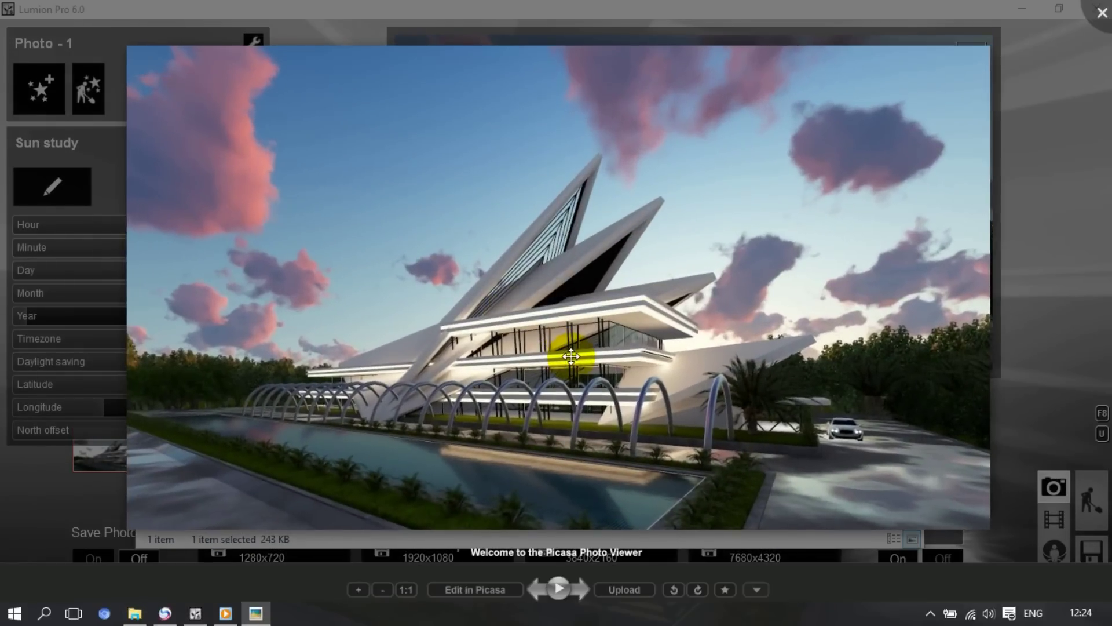
Zoom and pan across the render to inspect the building's arches
{"action": "scroll", "coordinate": [568, 353], "scroll_direction": "up", "scroll_amount": 2}
{"action": "scroll", "coordinate": [572, 363], "scroll_direction": "up", "scroll_amount": 2}
{"action": "left_click_drag", "start_coordinate": [572, 363], "coordinate": [566, 203]}
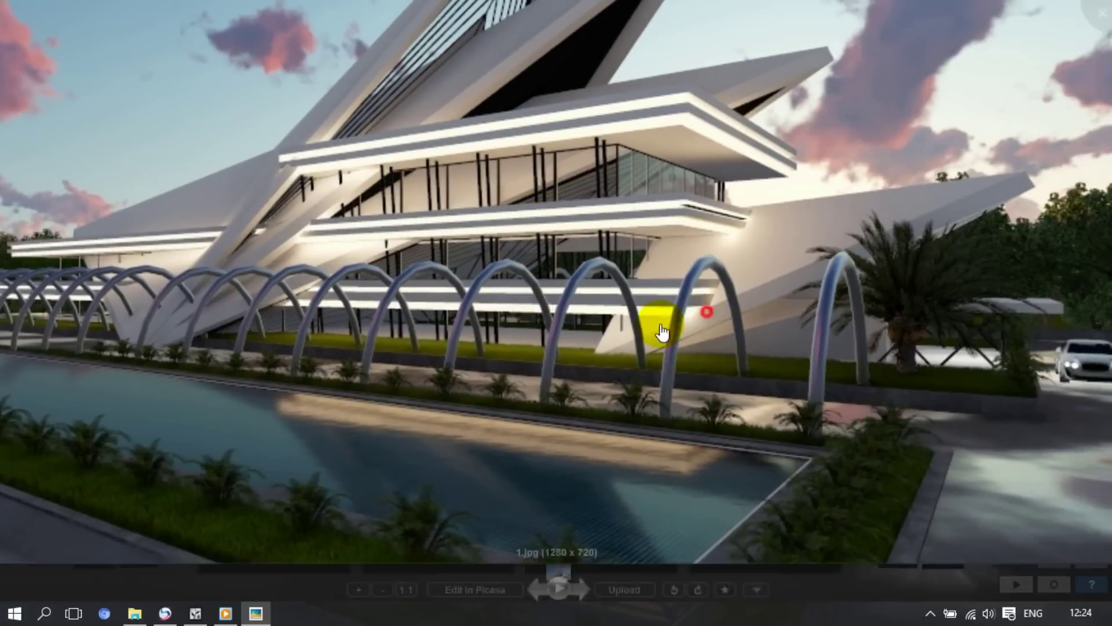
{"action": "left_click_drag", "start_coordinate": [678, 312], "coordinate": [415, 342]}
{"action": "scroll", "coordinate": [416, 342], "scroll_direction": "down", "scroll_amount": 2}
{"action": "scroll", "coordinate": [416, 345], "scroll_direction": "down", "scroll_amount": 2}
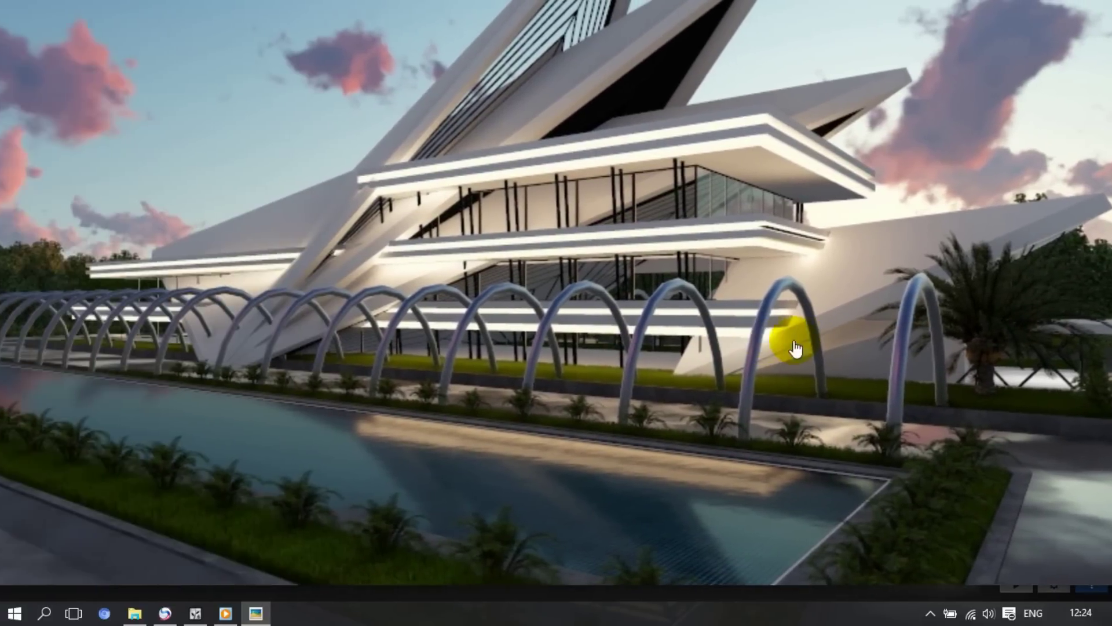
{"action": "scroll", "coordinate": [198, 261], "scroll_direction": "up", "scroll_amount": 2}
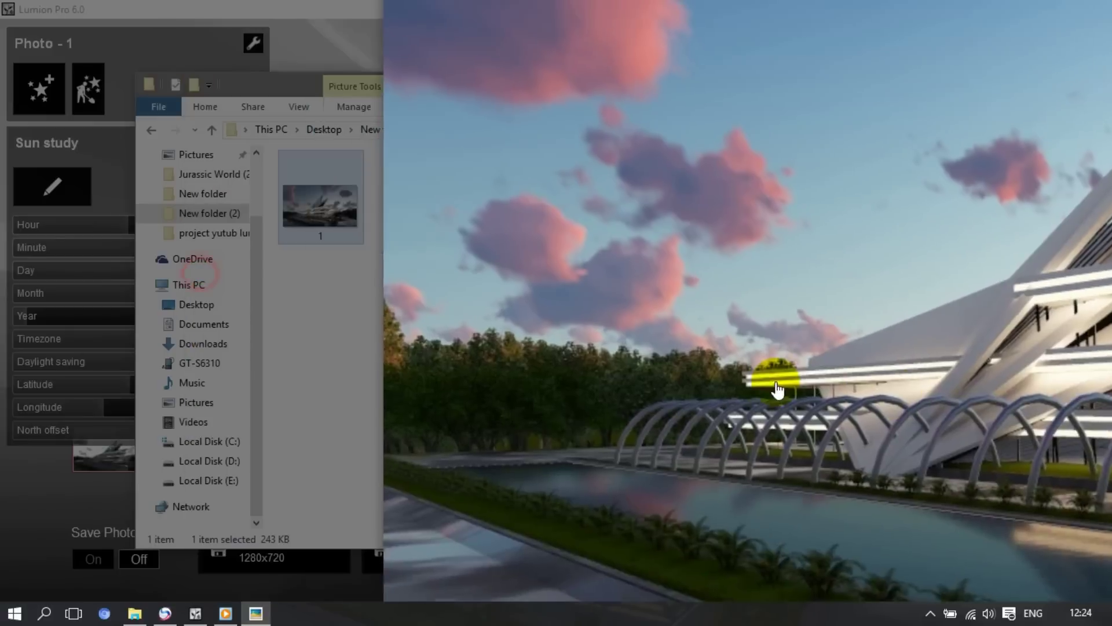
{"action": "scroll", "coordinate": [588, 268], "scroll_direction": "down", "scroll_amount": 2}
{"action": "scroll", "coordinate": [646, 286], "scroll_direction": "down", "scroll_amount": 1}
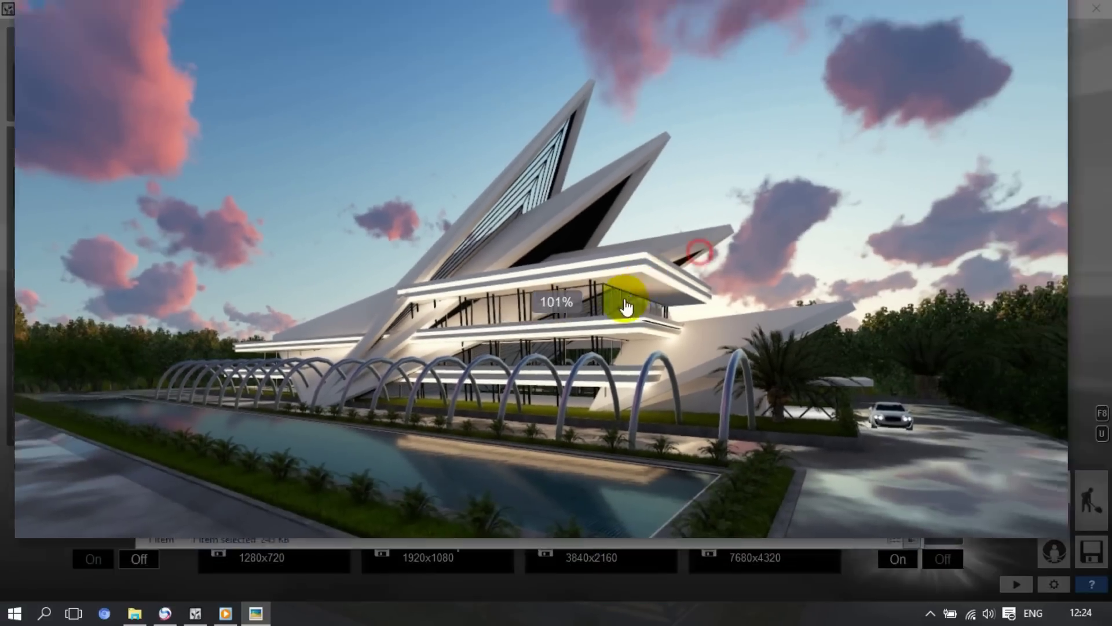
{"action": "scroll", "coordinate": [666, 347], "scroll_direction": "down", "scroll_amount": 1}
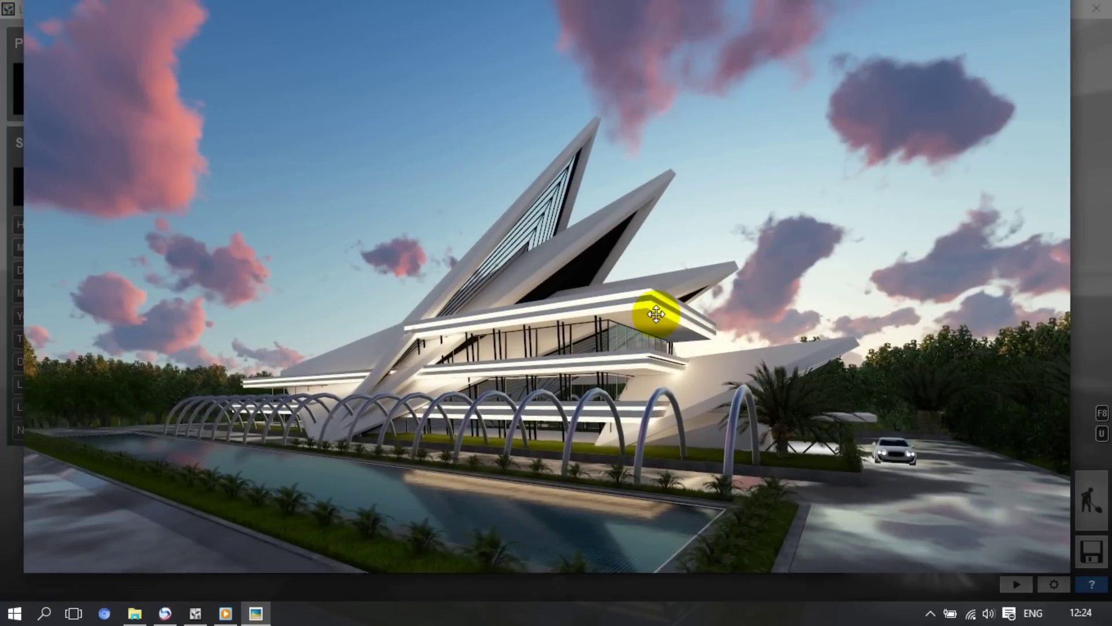
{"action": "scroll", "coordinate": [655, 313], "scroll_direction": "down", "scroll_amount": 1}
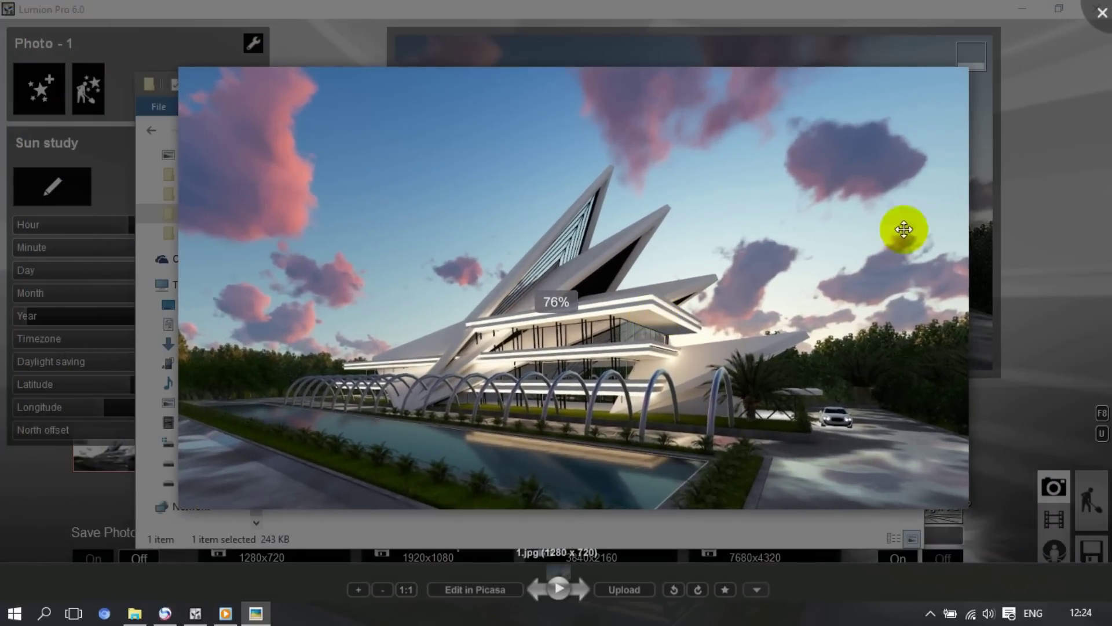
Close Picasa and the folder, then unhide Photo 1's Reflection effect
{"action": "left_click", "coordinate": [956, 61]}
{"action": "left_click", "coordinate": [830, 84]}
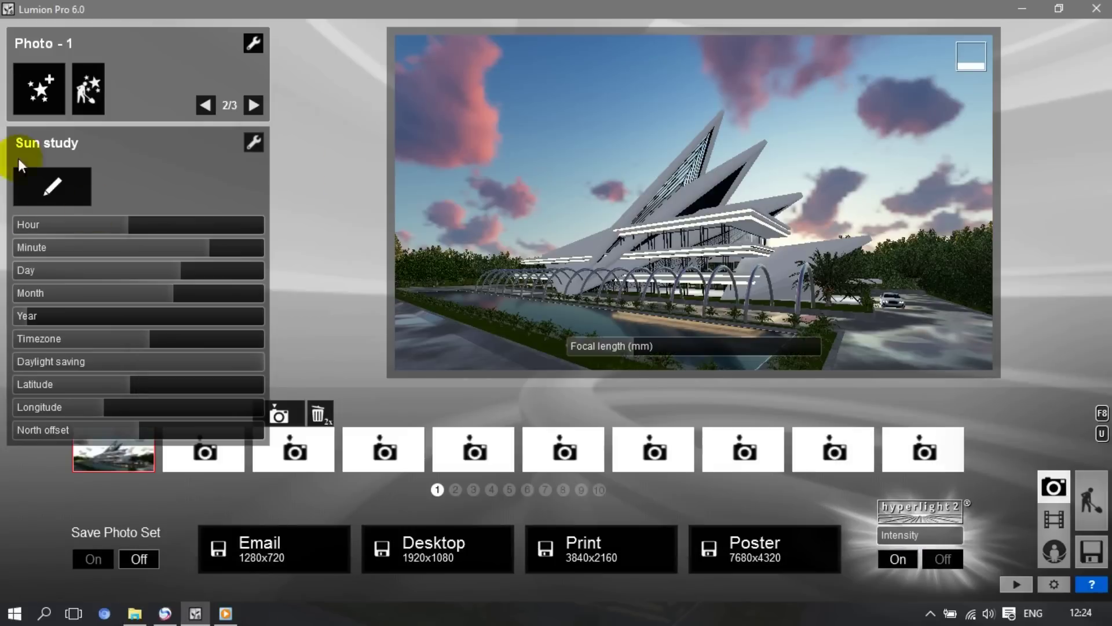
{"action": "left_click", "coordinate": [49, 86]}
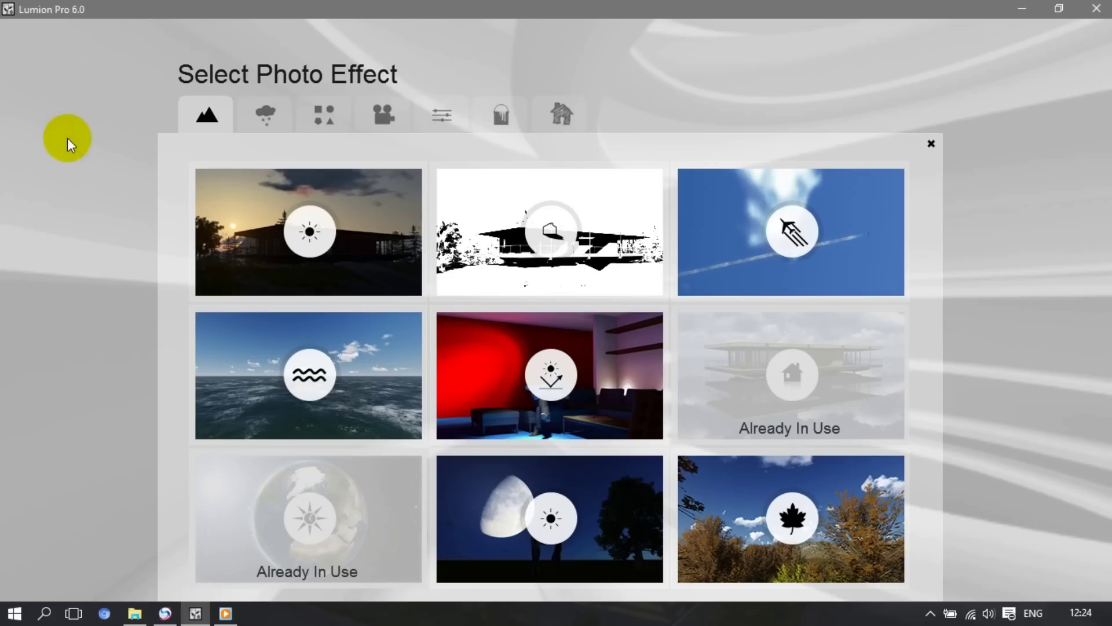
{"action": "left_click", "coordinate": [928, 146]}
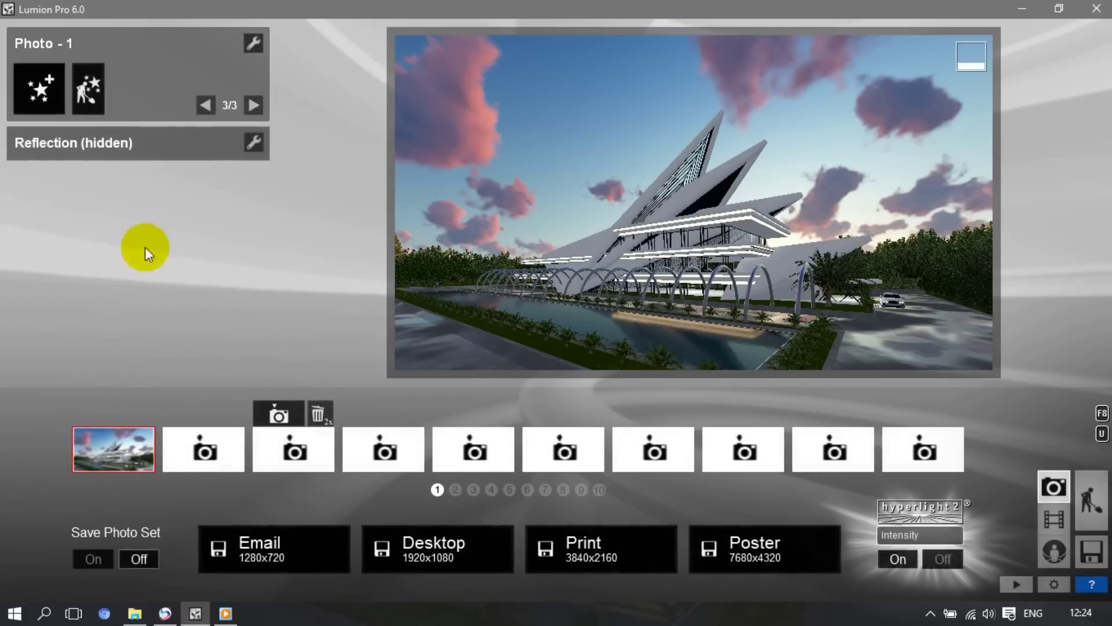
{"action": "left_click", "coordinate": [253, 142]}
{"action": "left_click", "coordinate": [294, 142]}
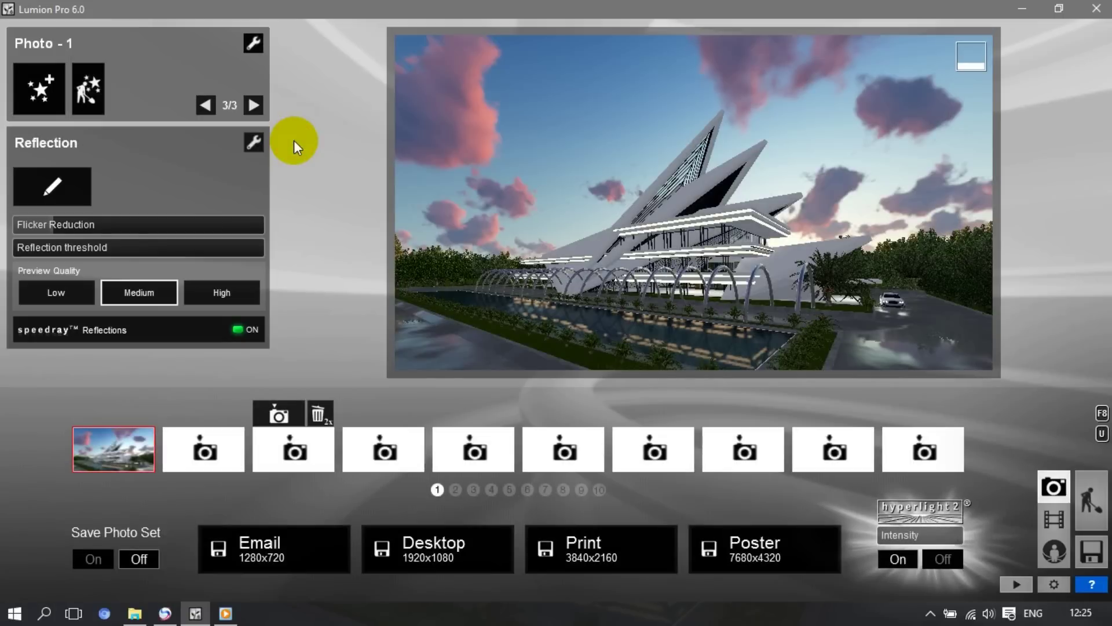
Preview reflection planes 1 to 5 on the pool water and facade, then exit plane editing
{"action": "left_click", "coordinate": [50, 182]}
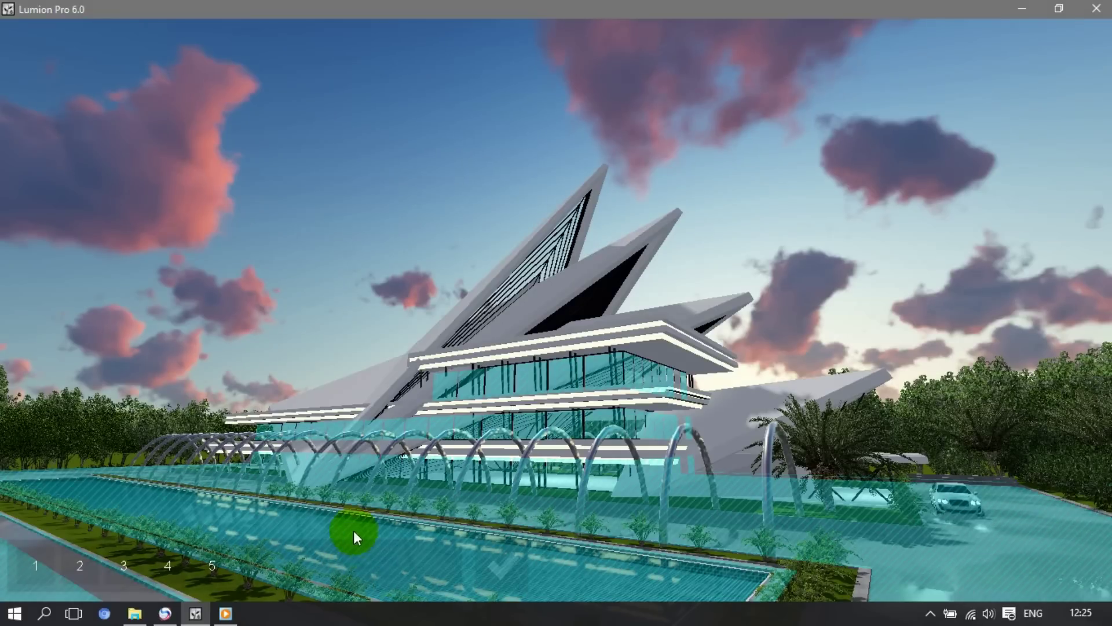
{"action": "left_click", "coordinate": [37, 562]}
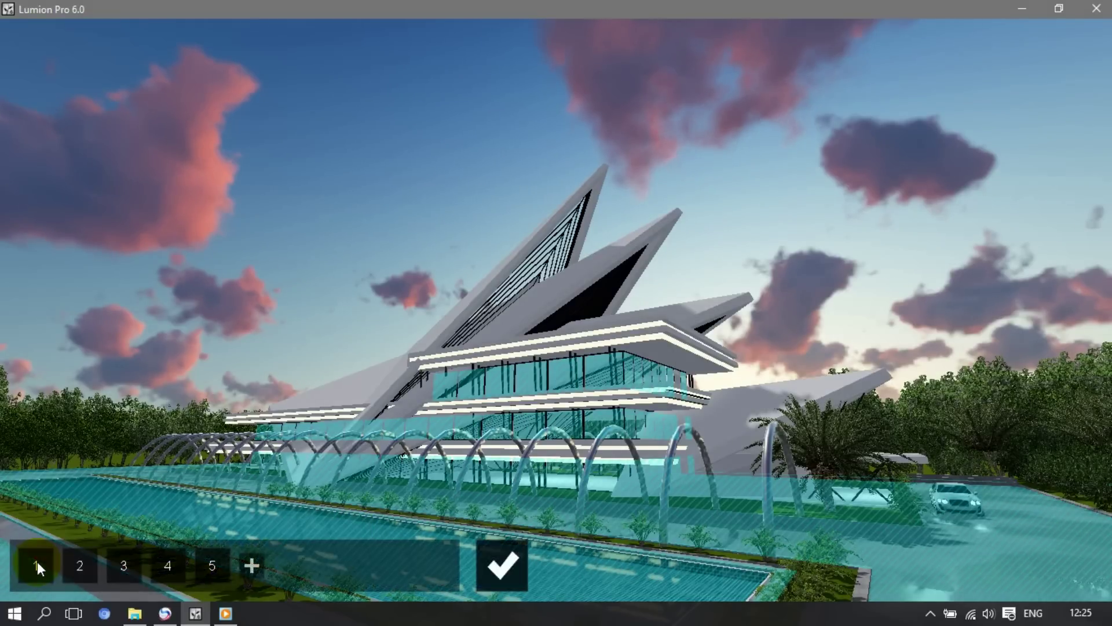
{"action": "left_click", "coordinate": [80, 564]}
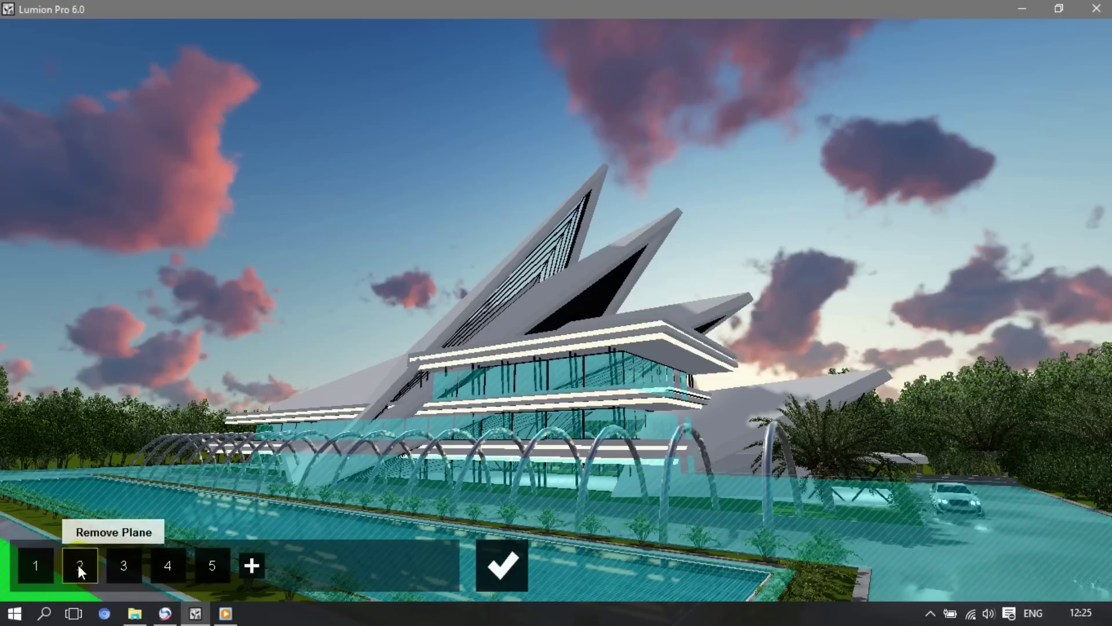
{"action": "left_click", "coordinate": [123, 565]}
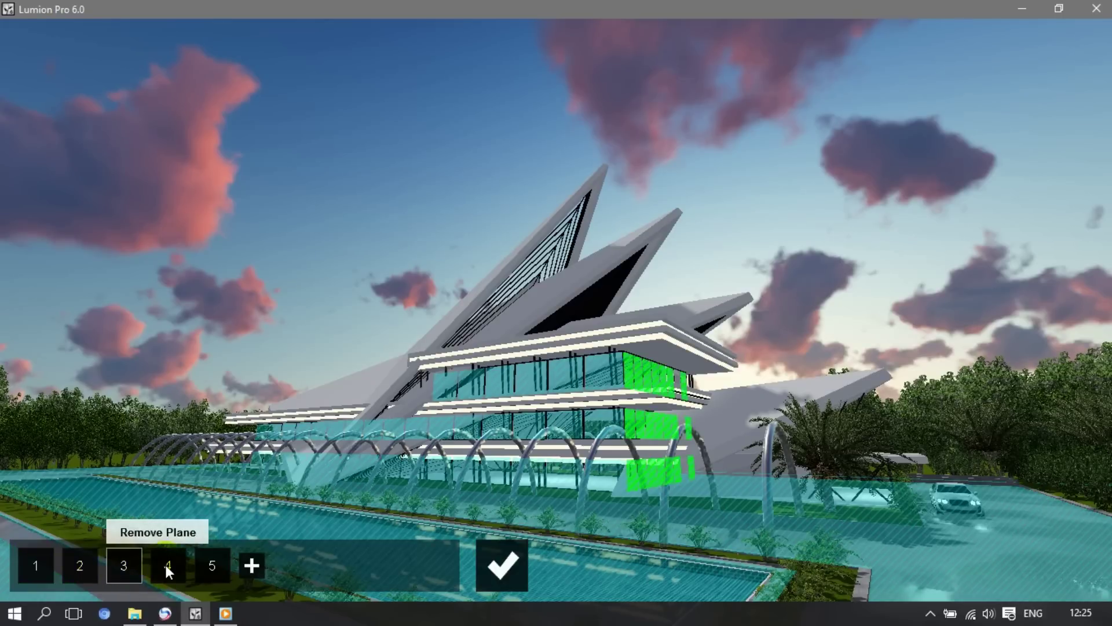
{"action": "left_click", "coordinate": [167, 566]}
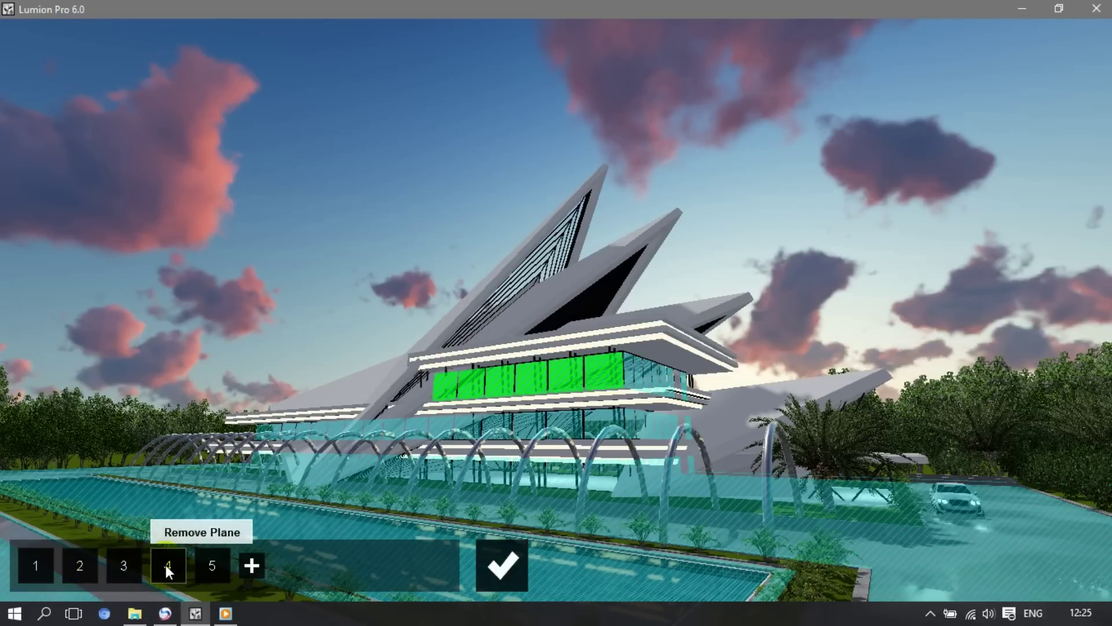
{"action": "left_click", "coordinate": [212, 568]}
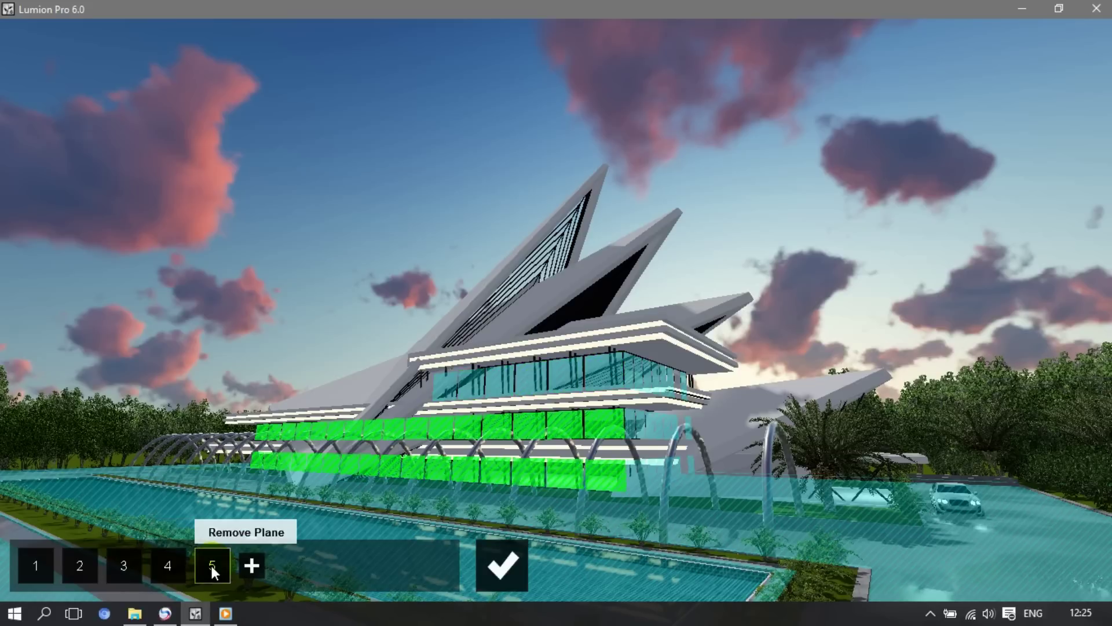
{"action": "left_click", "coordinate": [492, 567]}
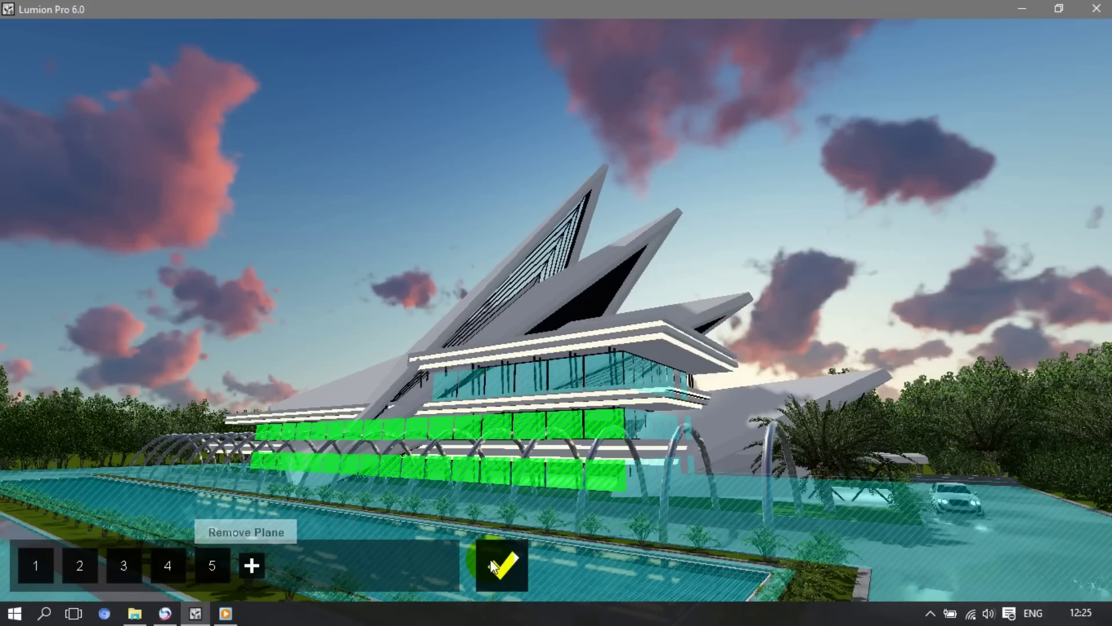
{"action": "left_click", "coordinate": [492, 566]}
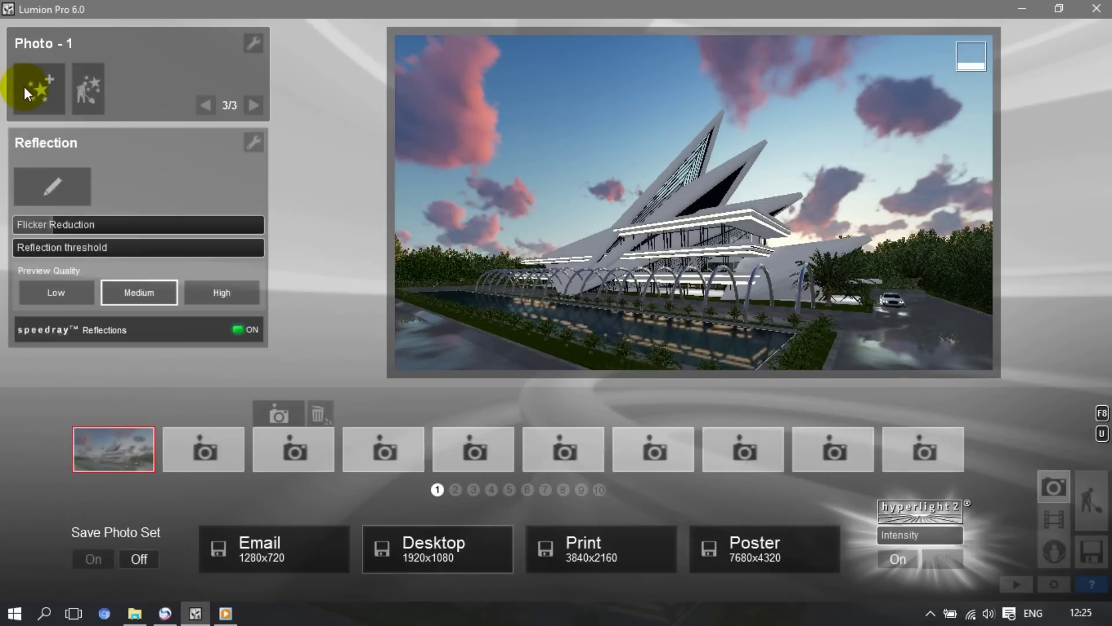
Add the Cloud effect from the Weather category to Photo 1
{"action": "left_click", "coordinate": [33, 92]}
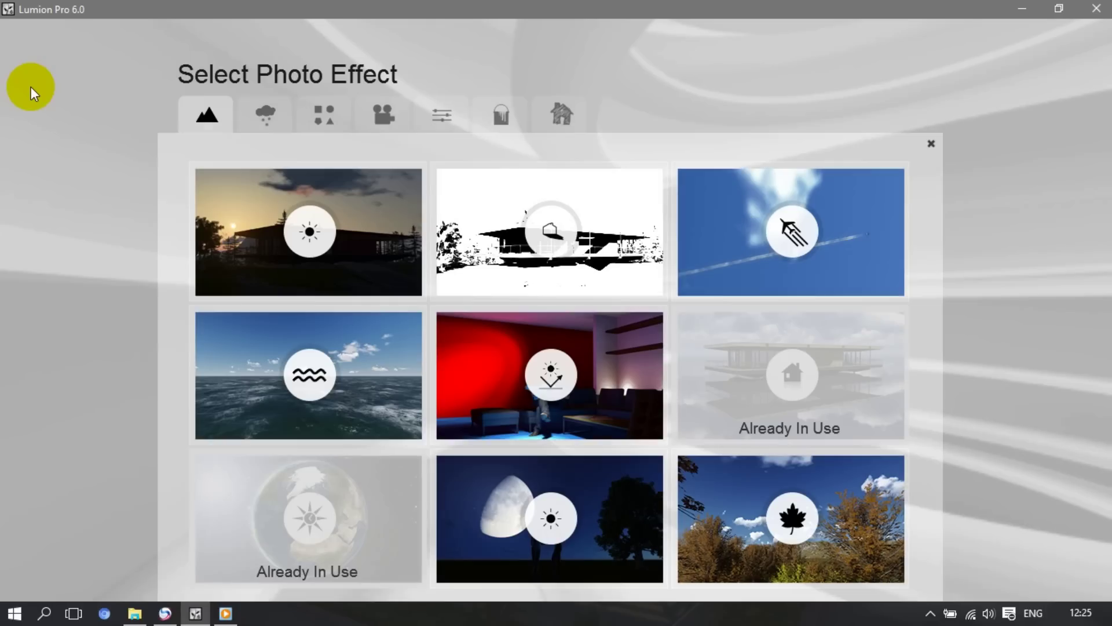
{"action": "left_click", "coordinate": [265, 115]}
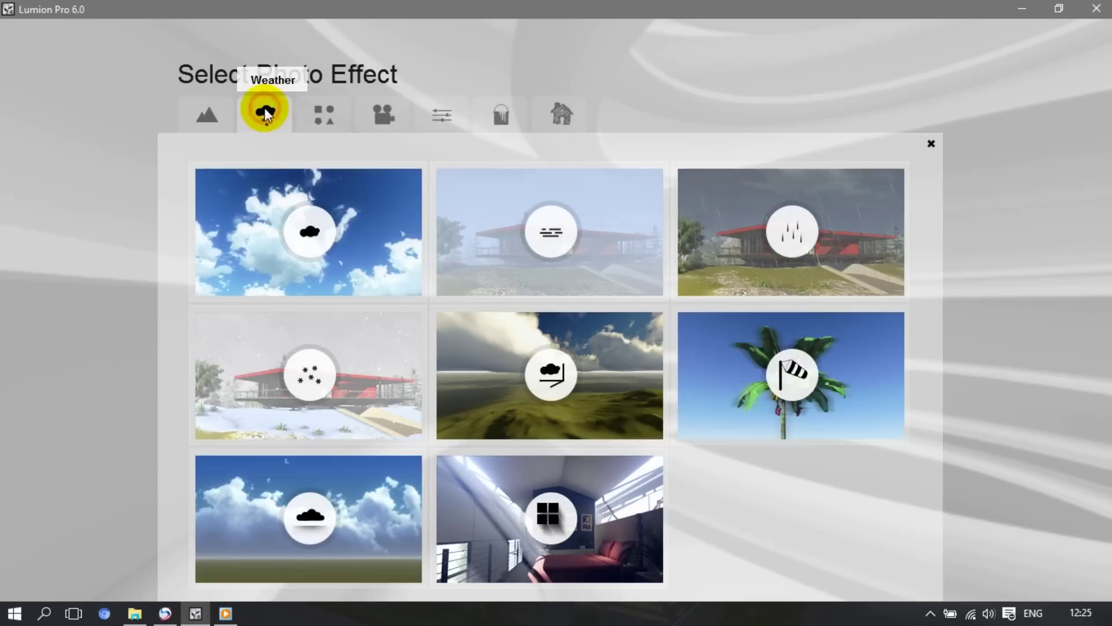
{"action": "left_click", "coordinate": [313, 237]}
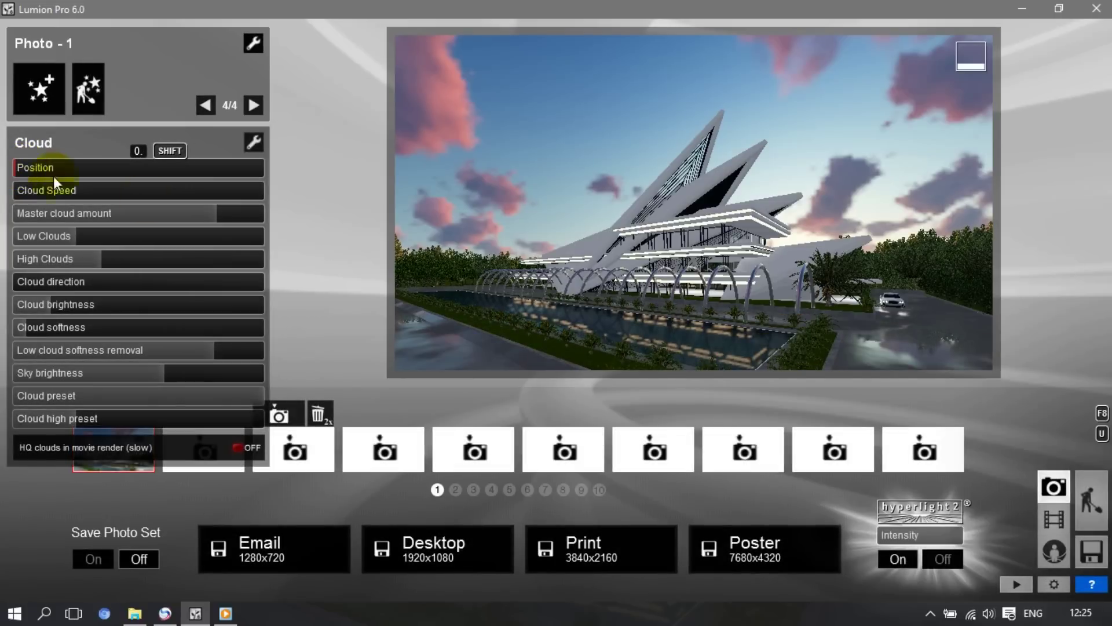
Raise Master cloud amount and High Clouds to 1 and lower Low Clouds for streaky high clouds
{"action": "left_click", "coordinate": [221, 212]}
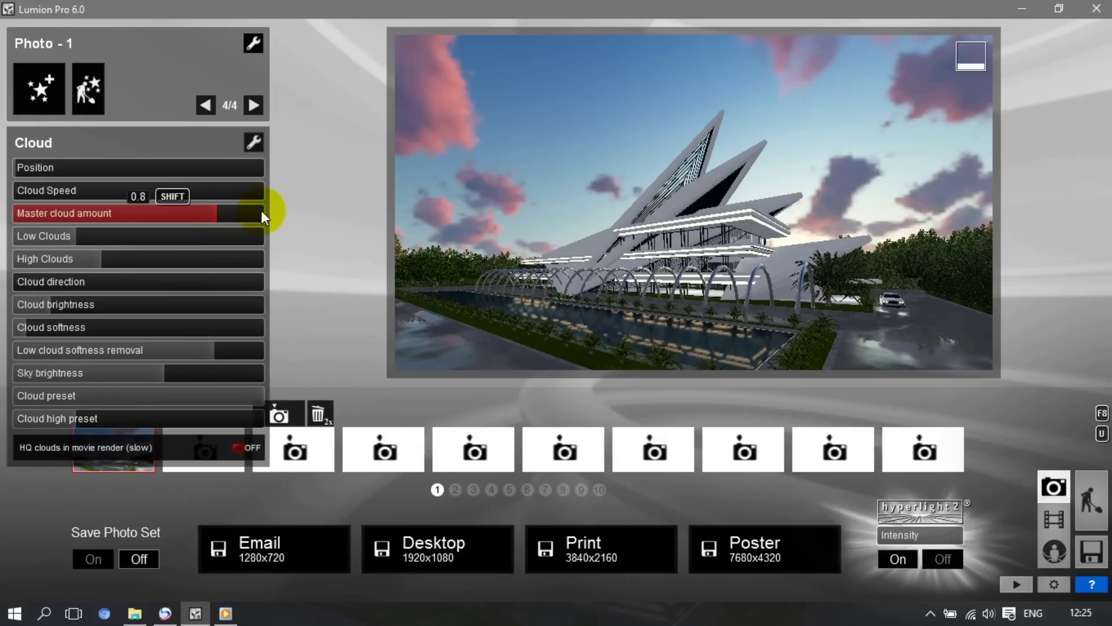
{"action": "left_click_drag", "start_coordinate": [295, 212], "coordinate": [305, 213]}
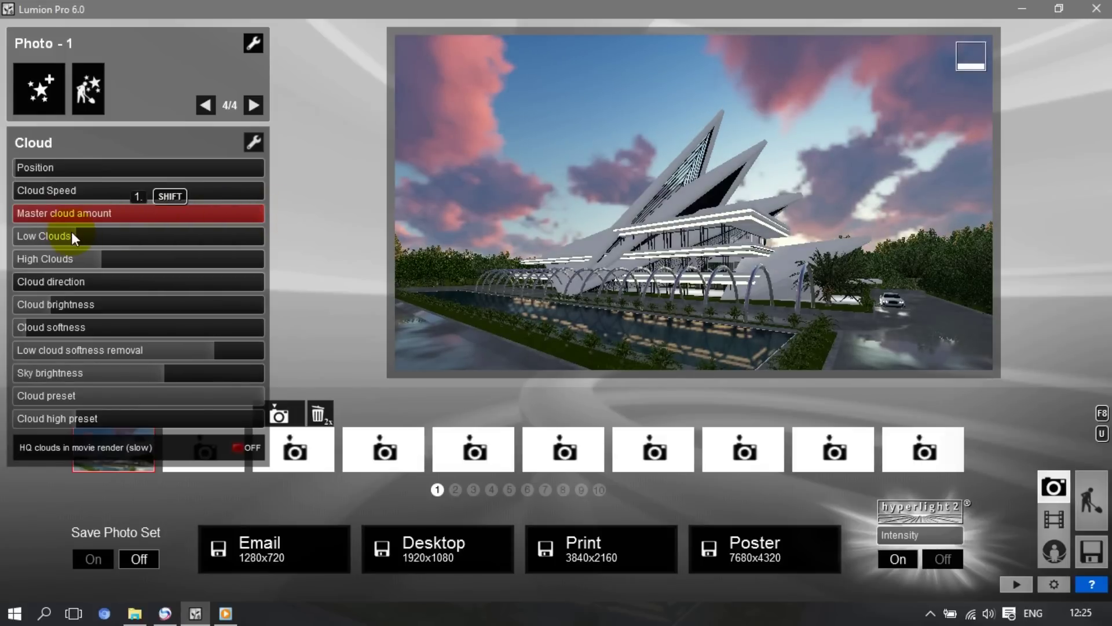
{"action": "left_click_drag", "start_coordinate": [72, 236], "coordinate": [13, 238]}
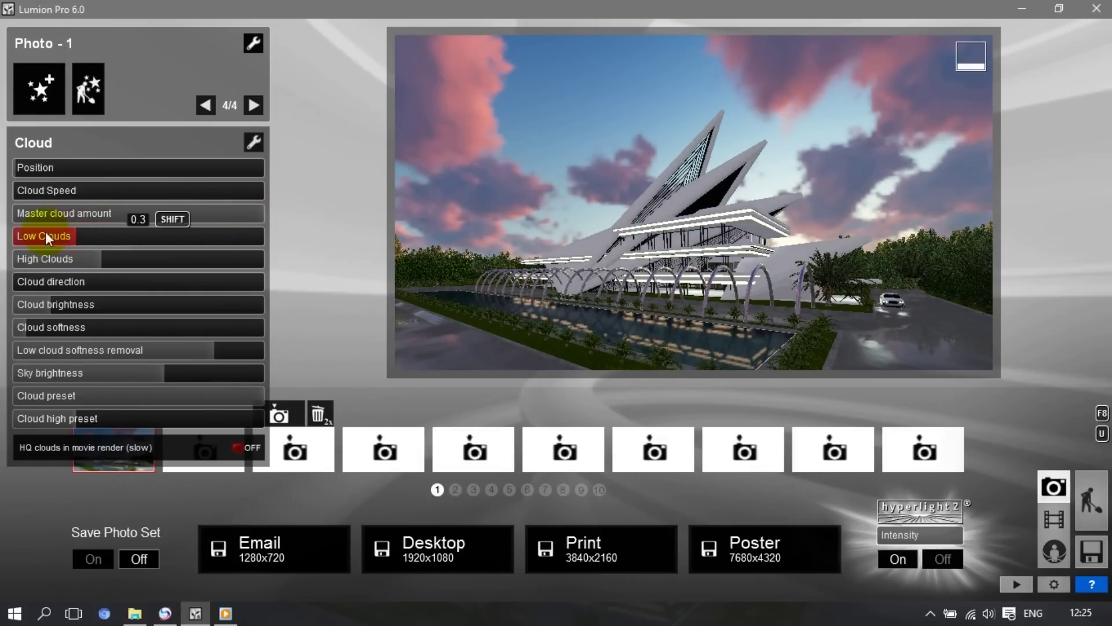
{"action": "left_click", "coordinate": [103, 256]}
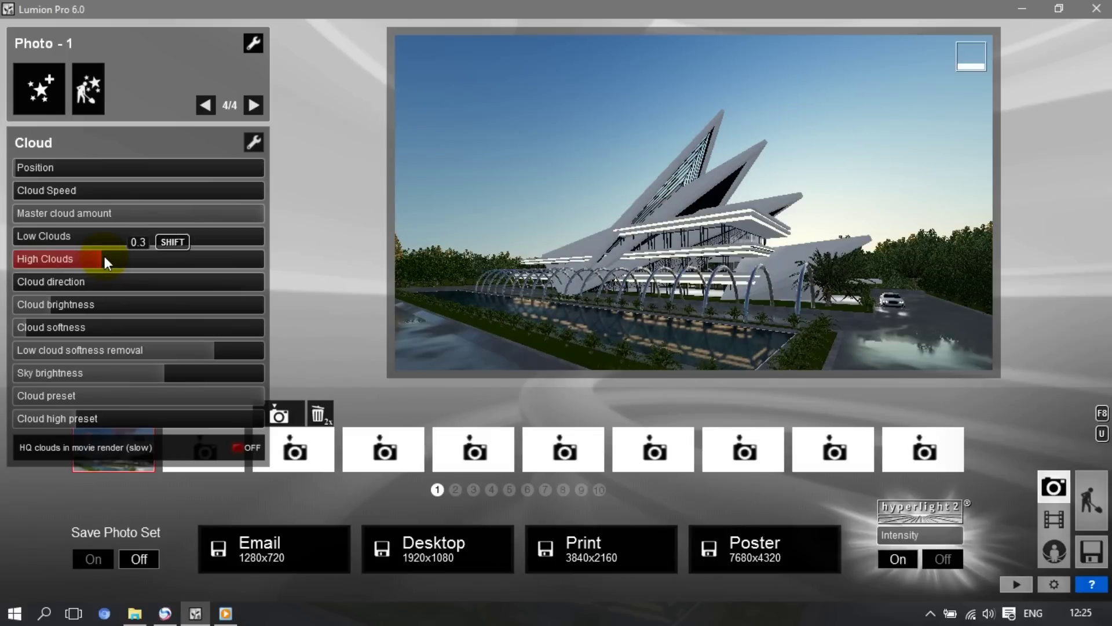
{"action": "left_click_drag", "start_coordinate": [200, 263], "coordinate": [302, 271]}
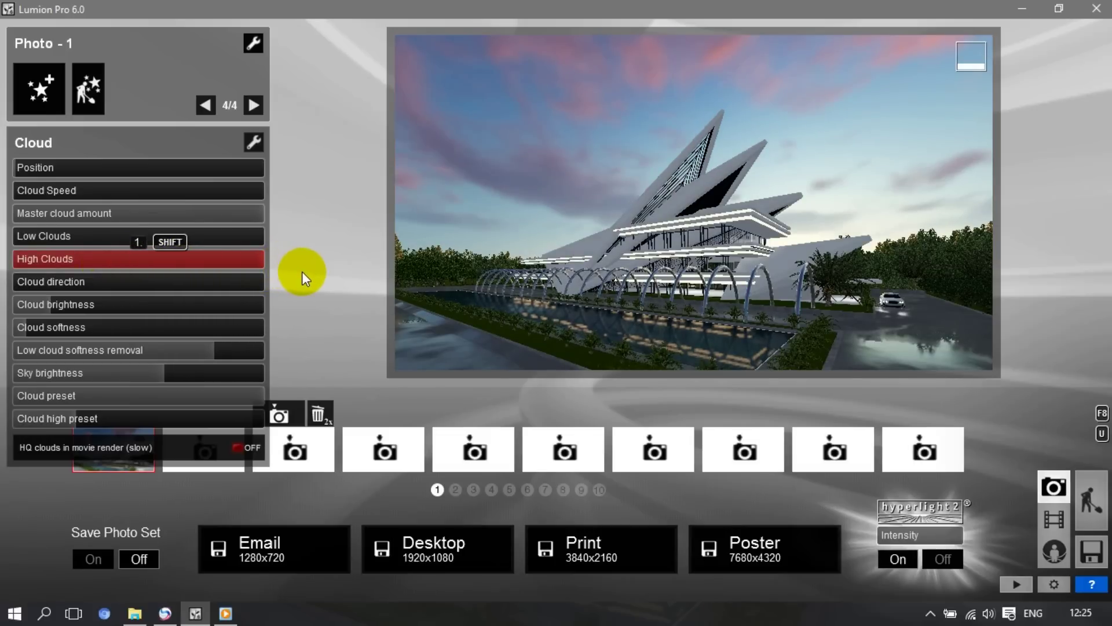
Darken the clouds by lowering Cloud brightness and set Cloud softness to 0.1
{"action": "left_click", "coordinate": [50, 301]}
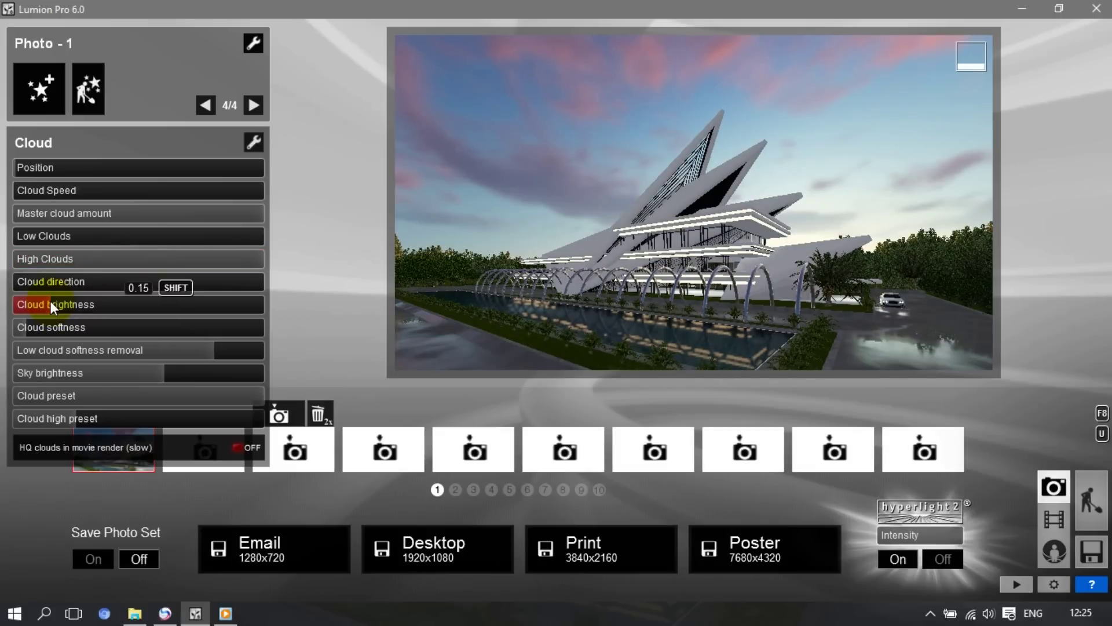
{"action": "left_click_drag", "start_coordinate": [49, 301], "coordinate": [50, 301], "text": "shift"}
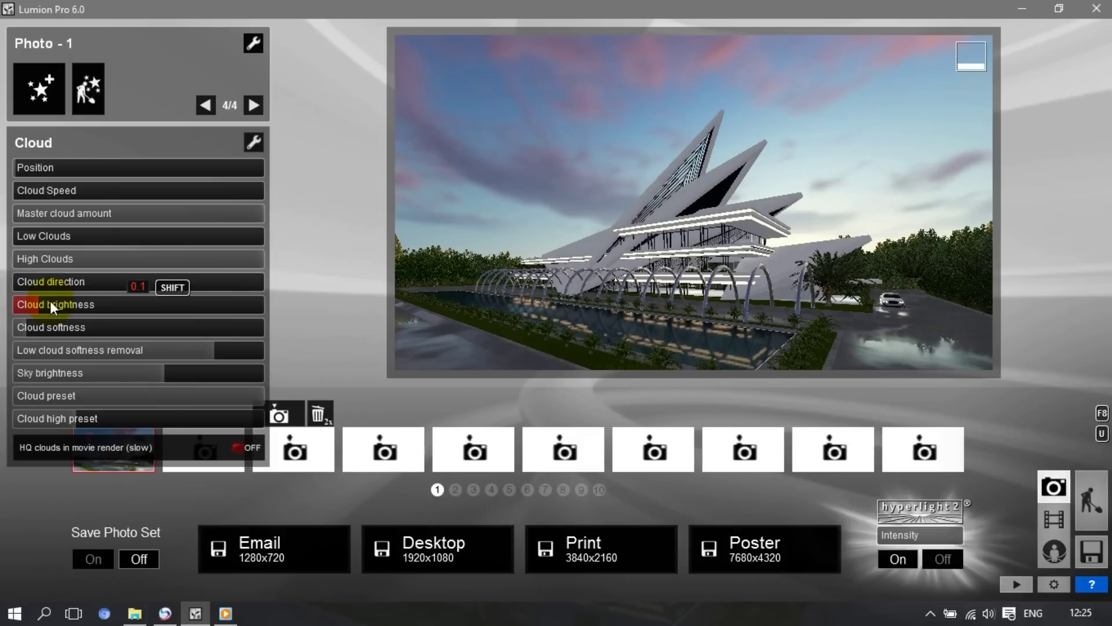
{"action": "left_click_drag", "start_coordinate": [50, 301], "coordinate": [49, 301], "text": "shift"}
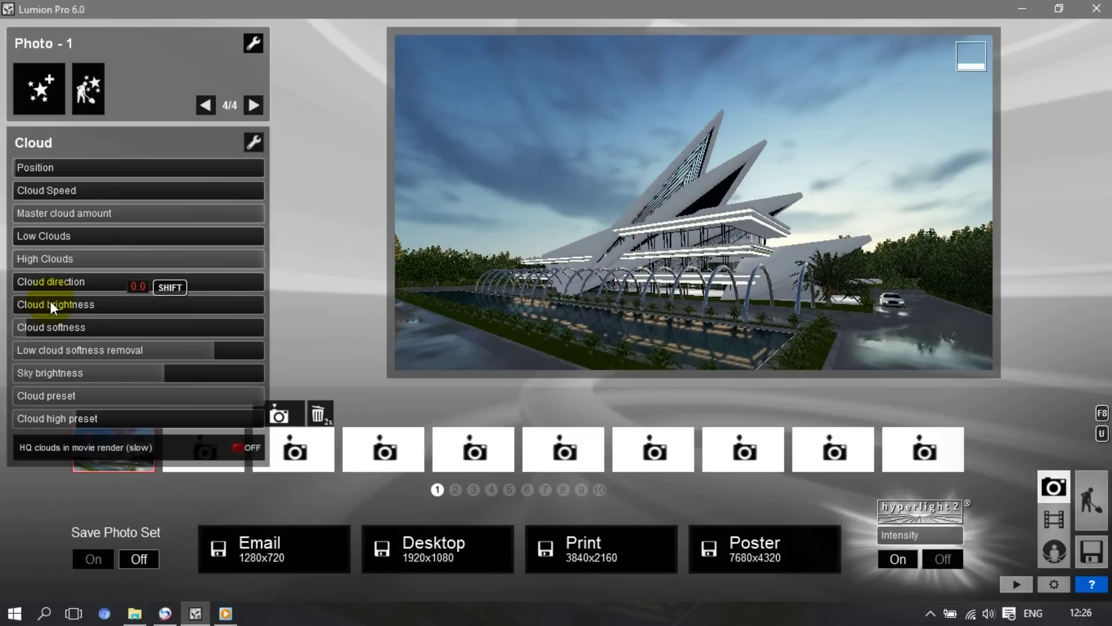
{"action": "left_click_drag", "start_coordinate": [50, 300], "coordinate": [50, 301], "text": "shift"}
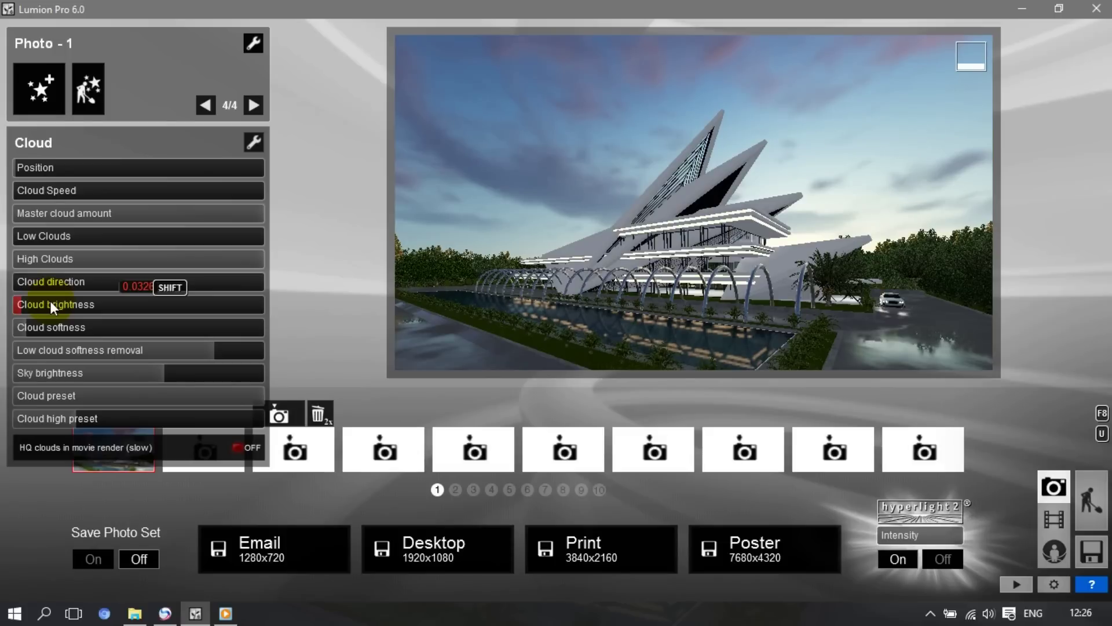
{"action": "left_click", "coordinate": [26, 326], "text": "shift"}
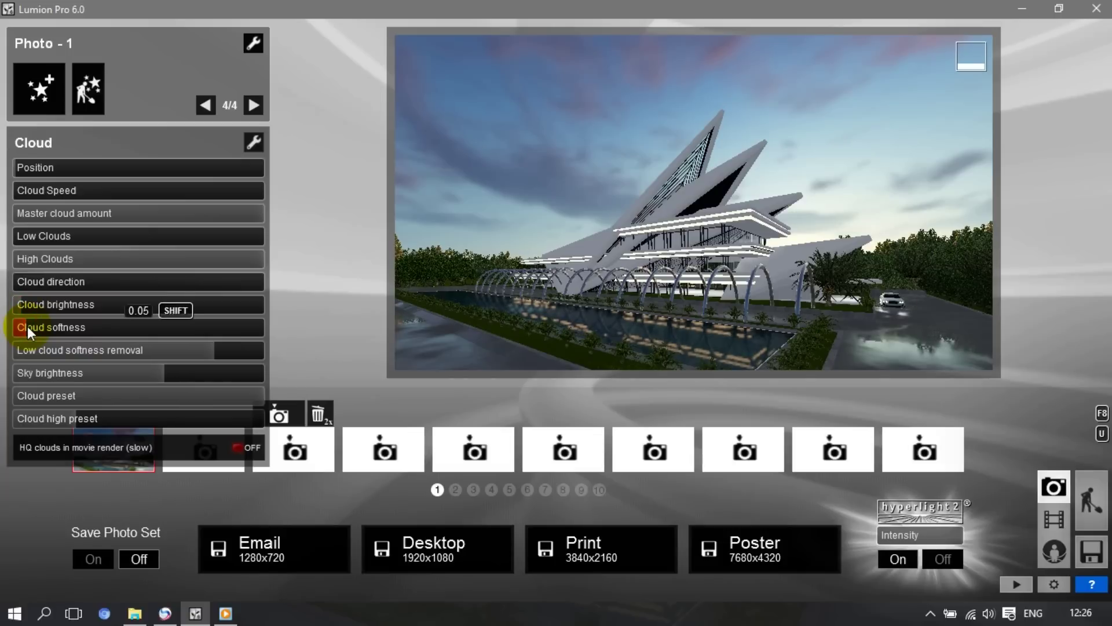
{"action": "left_click", "coordinate": [26, 325], "text": "shift"}
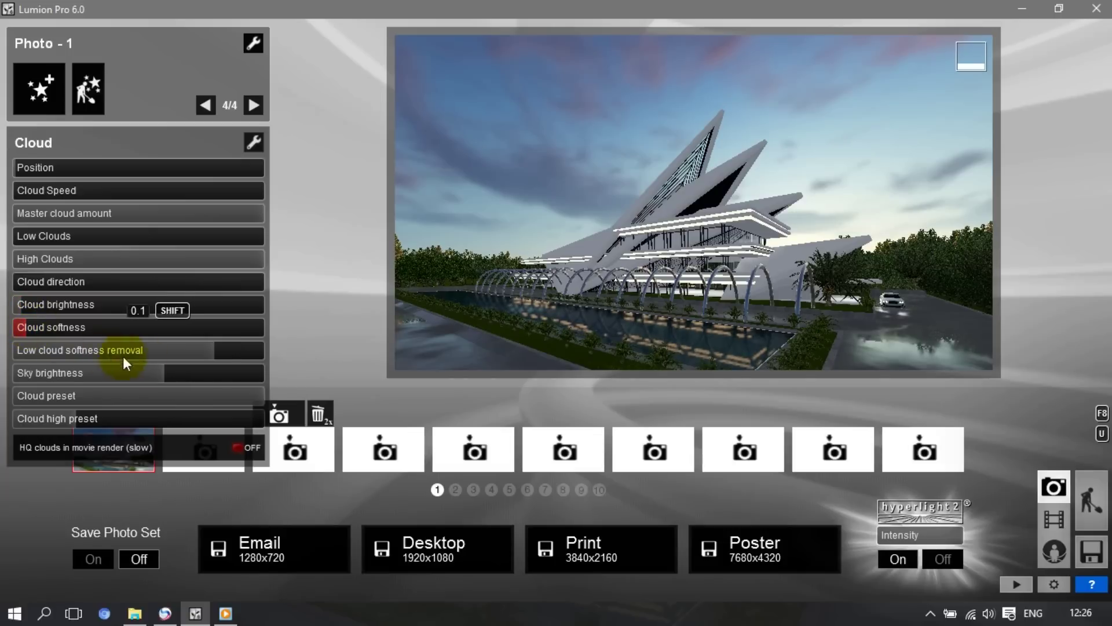
Set Sky brightness to about 0.6
{"action": "left_click", "coordinate": [165, 372]}
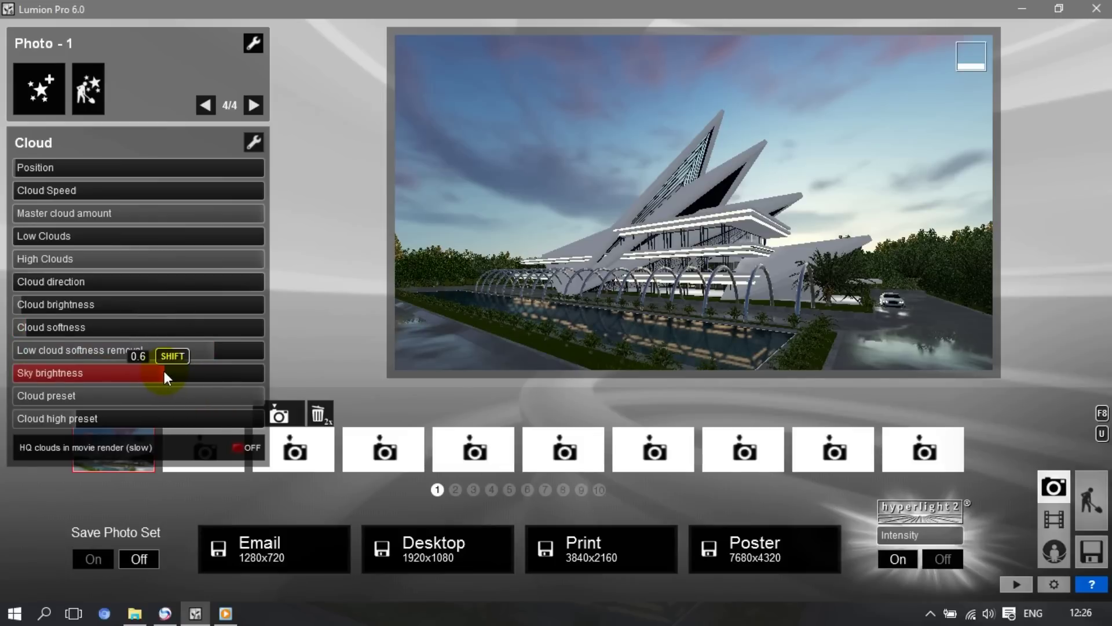
{"action": "left_click_drag", "start_coordinate": [165, 371], "coordinate": [160, 369]}
{"action": "left_click_drag", "start_coordinate": [162, 368], "coordinate": [41, 93]}
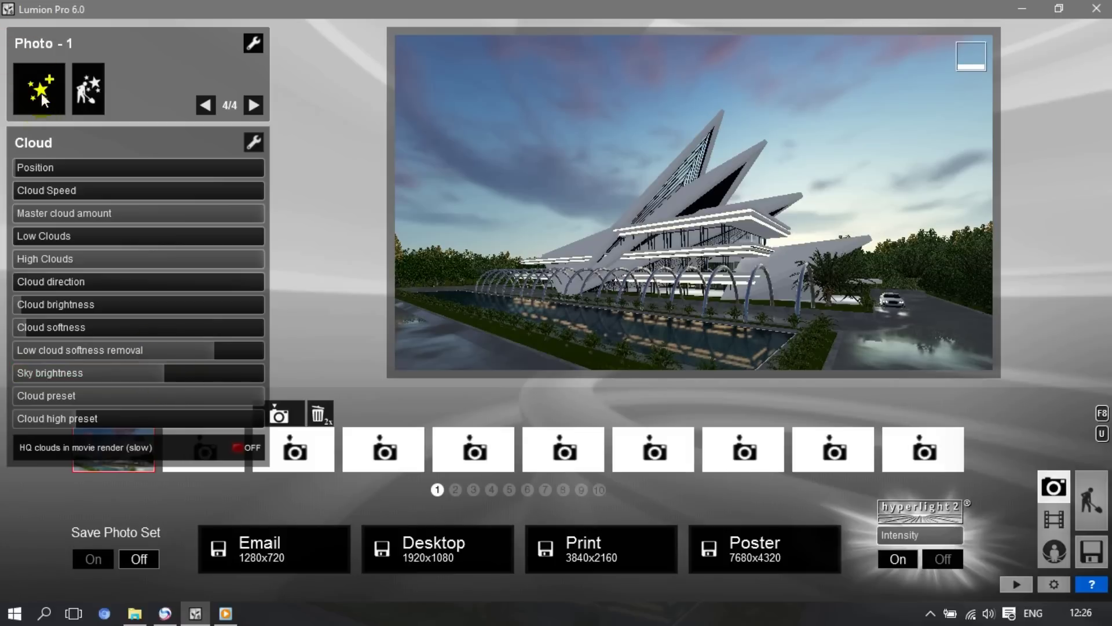
Add a Color correction effect from the Style effects to Photo 1
{"action": "left_click", "coordinate": [40, 93]}
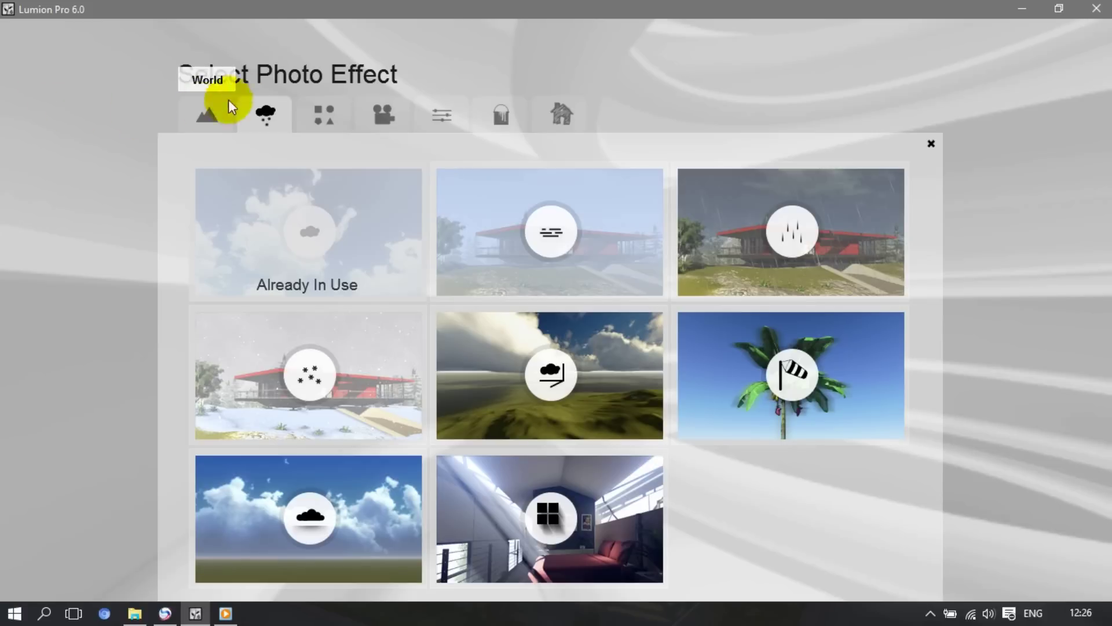
{"action": "left_click", "coordinate": [439, 115]}
{"action": "left_click", "coordinate": [791, 379]}
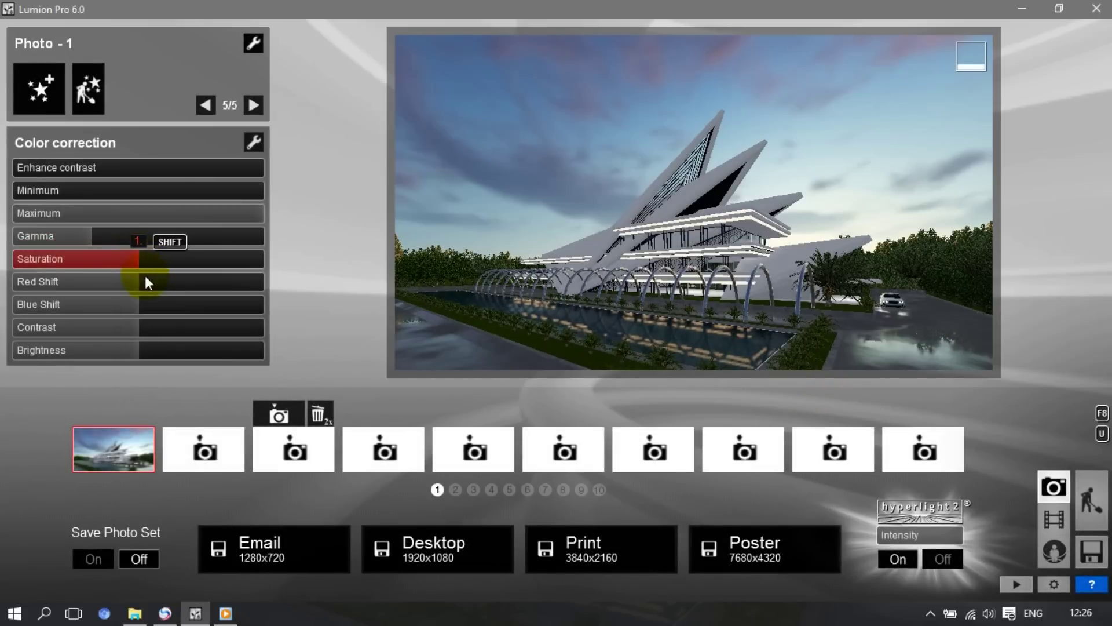
Set Color correction Saturation to 1.5 and Red Shift to 0.2
{"action": "left_click_drag", "start_coordinate": [143, 280], "coordinate": [143, 279]}
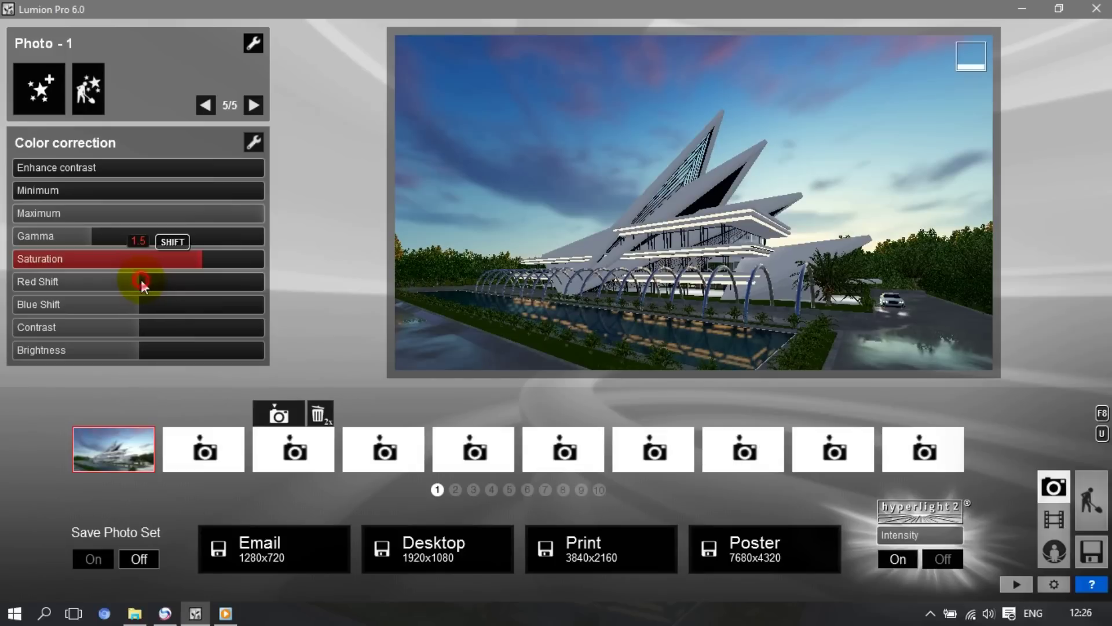
{"action": "left_click", "coordinate": [142, 282]}
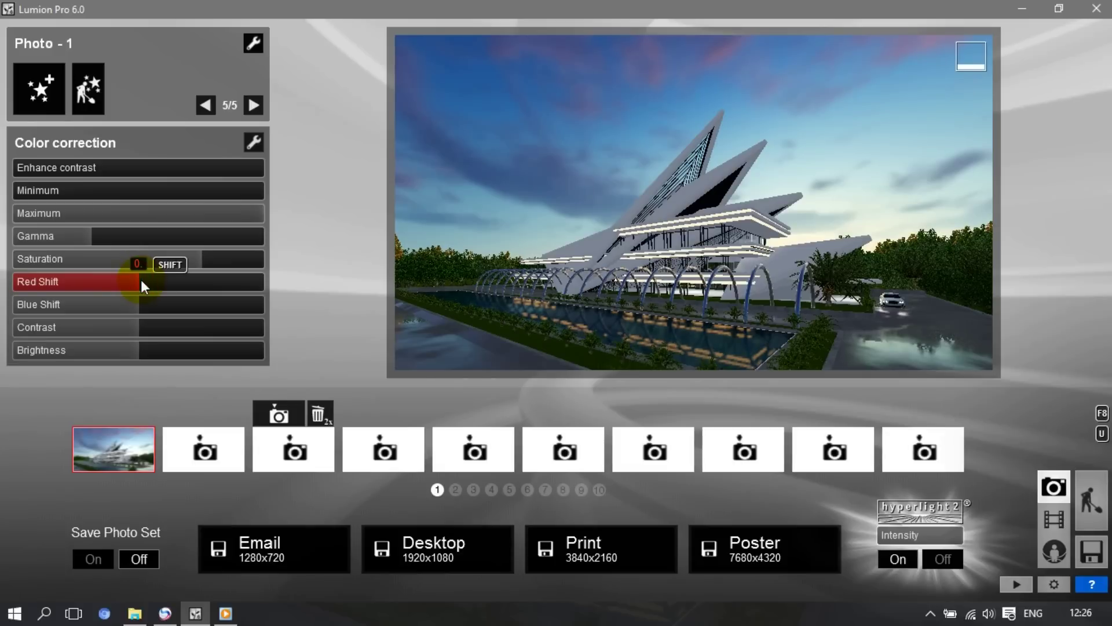
{"action": "left_click_drag", "start_coordinate": [142, 282], "coordinate": [142, 282], "text": "shift"}
Add a Shadow effect from the World effects to Photo 1
{"action": "left_click", "coordinate": [46, 95]}
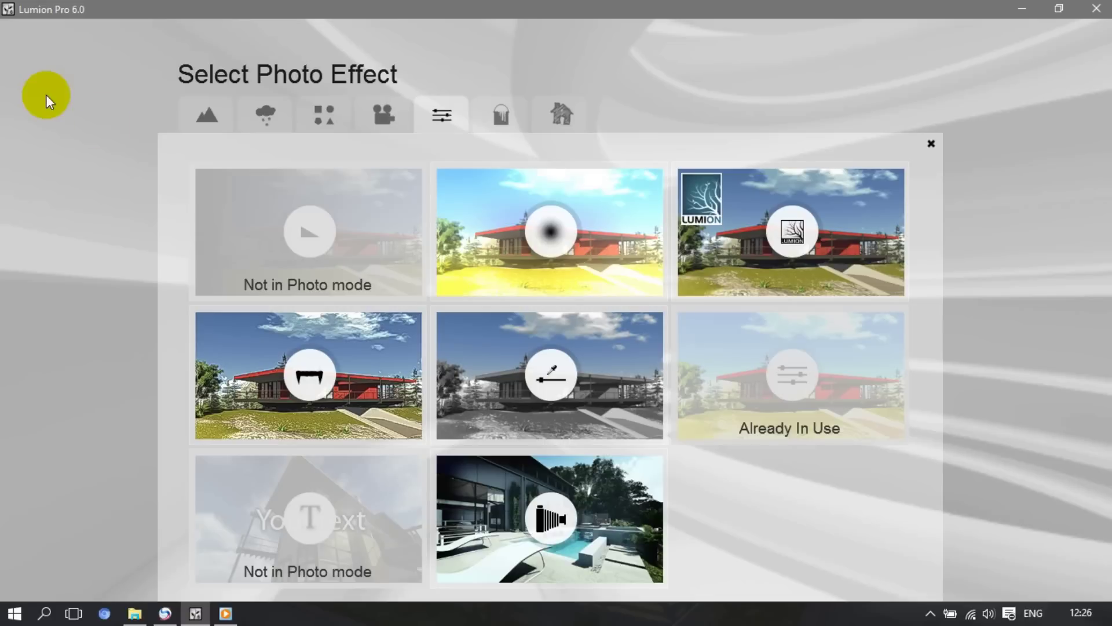
{"action": "left_click", "coordinate": [207, 114]}
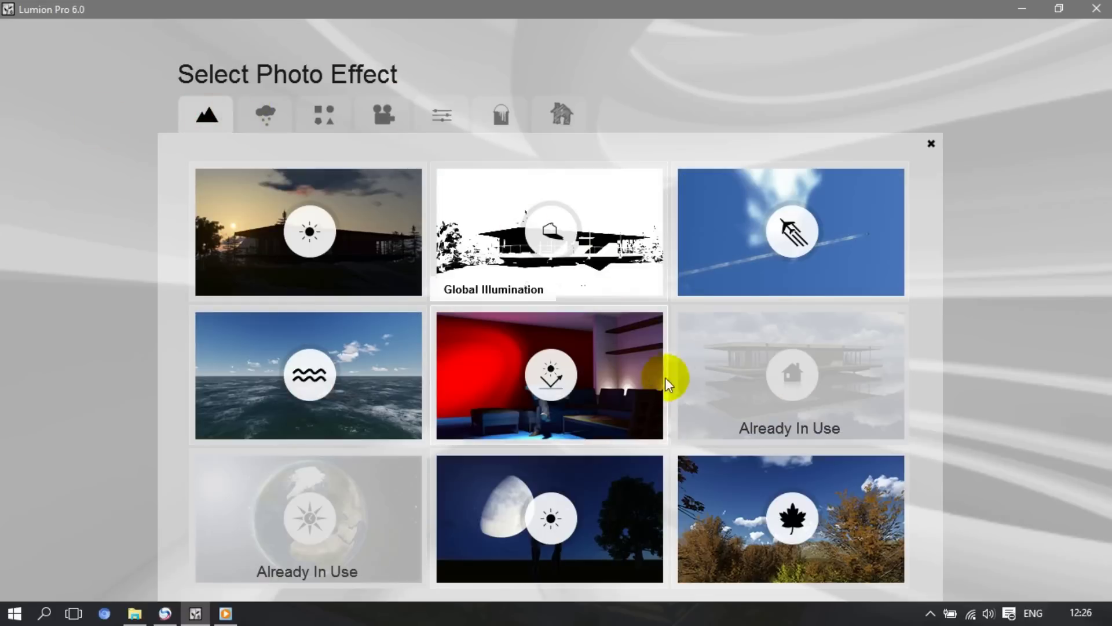
{"action": "left_click", "coordinate": [539, 241]}
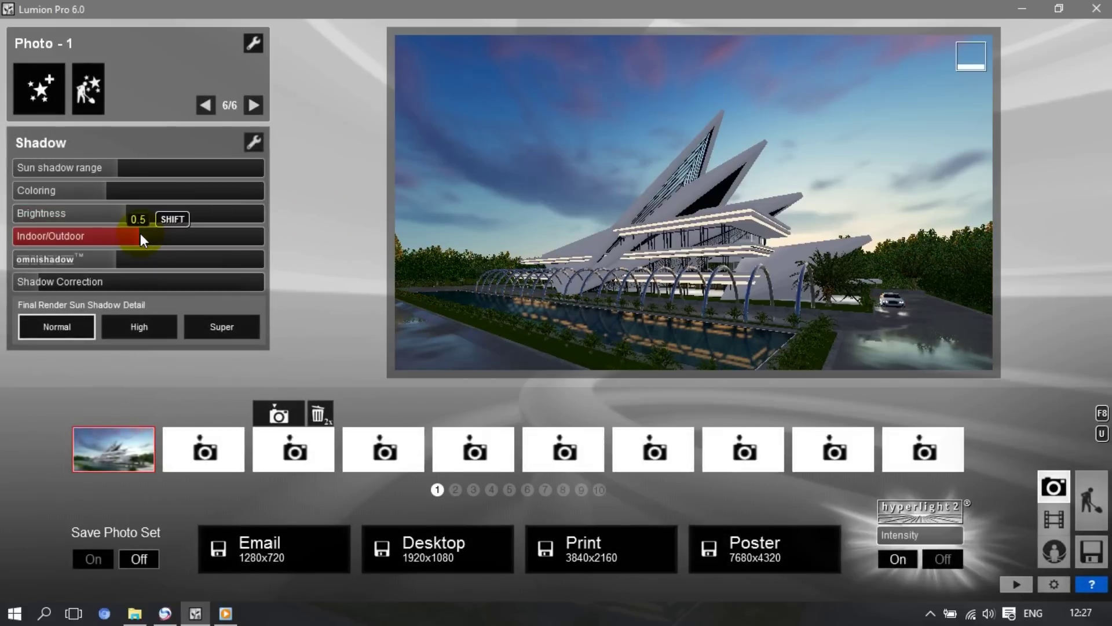
Set indoor/outdoor shadow to 0.5, omnishadow to 2 and shadow Brightness to 0.25
{"action": "left_click_drag", "start_coordinate": [284, 243], "coordinate": [304, 244]}
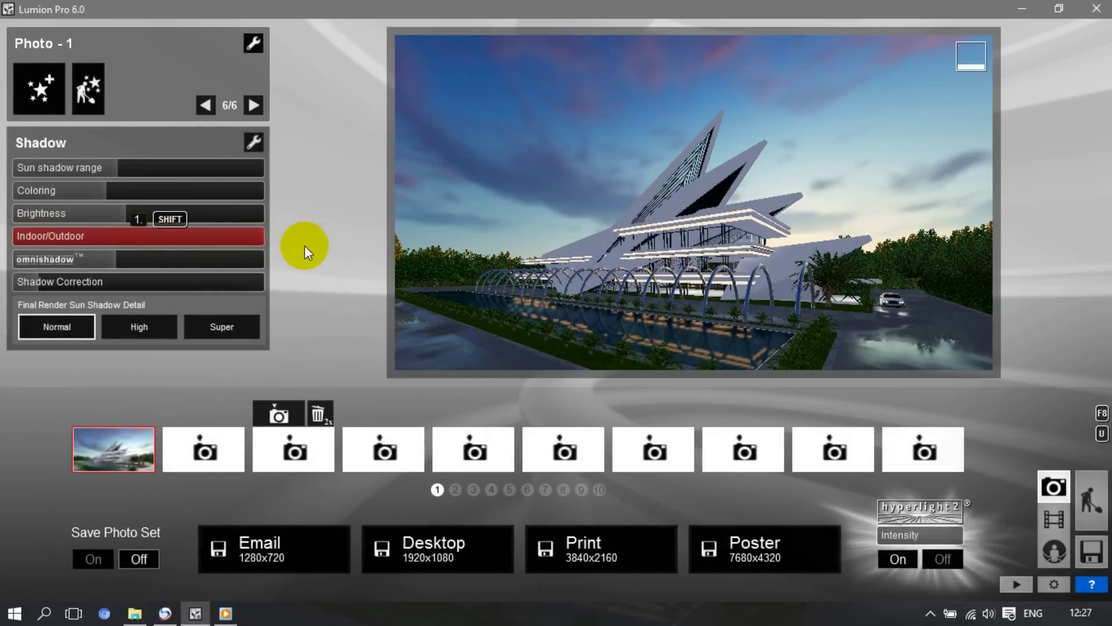
{"action": "left_click_drag", "start_coordinate": [213, 246], "coordinate": [119, 260]}
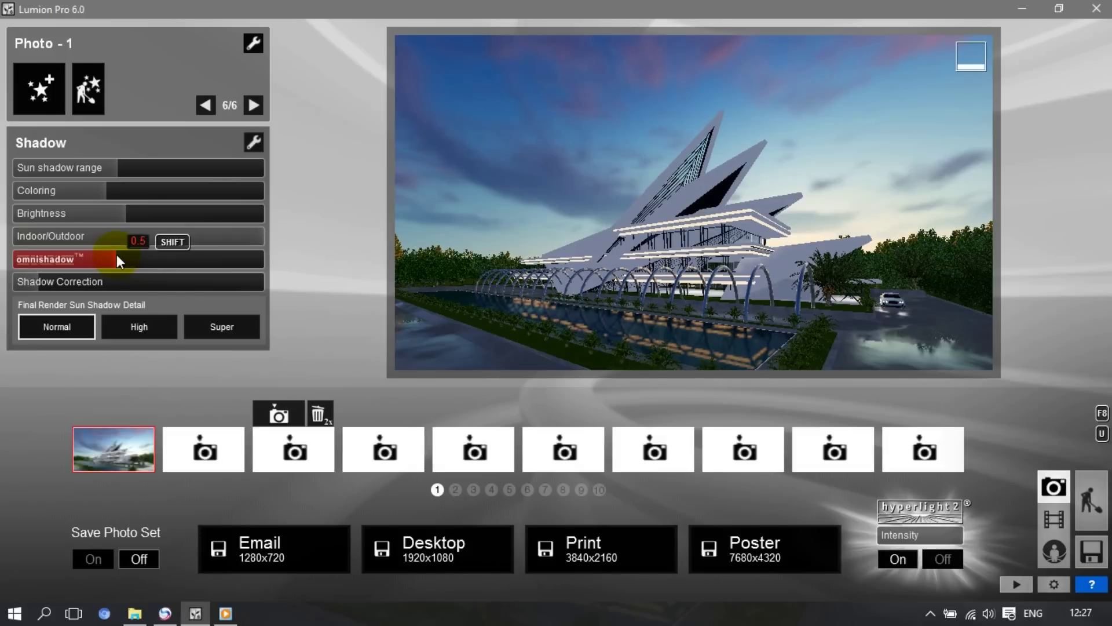
{"action": "left_click", "coordinate": [116, 259]}
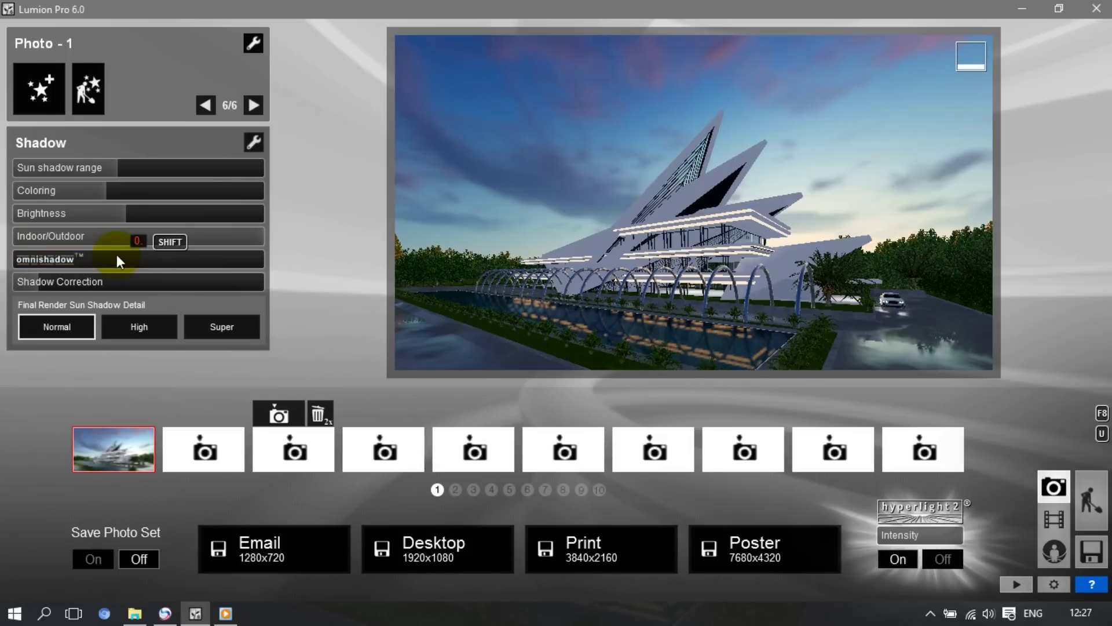
{"action": "left_click", "coordinate": [116, 256]}
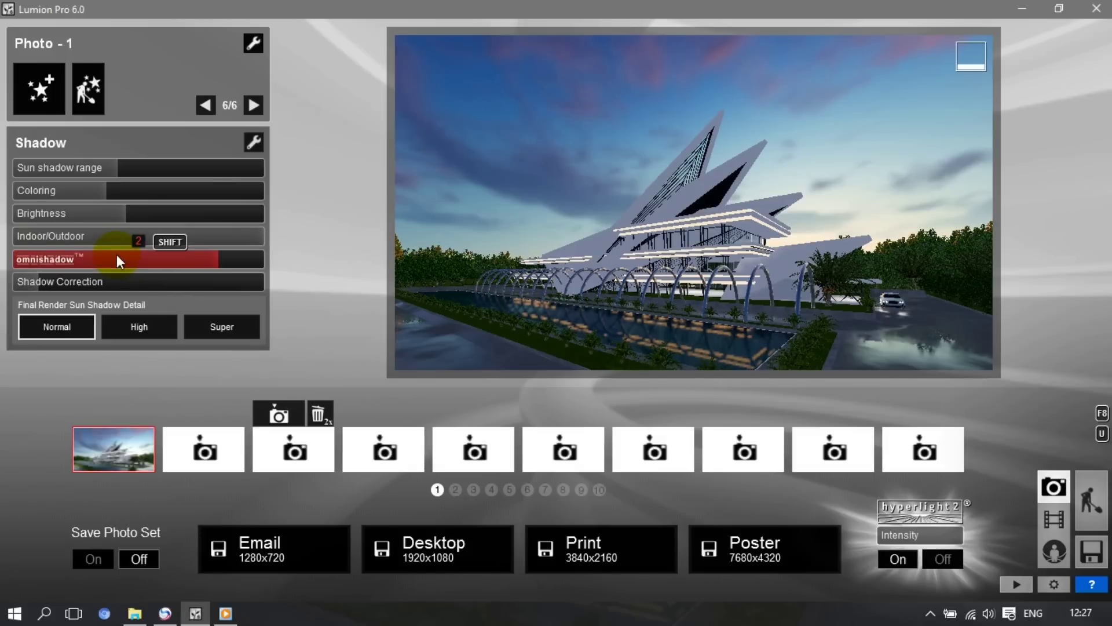
{"action": "left_click", "coordinate": [128, 213]}
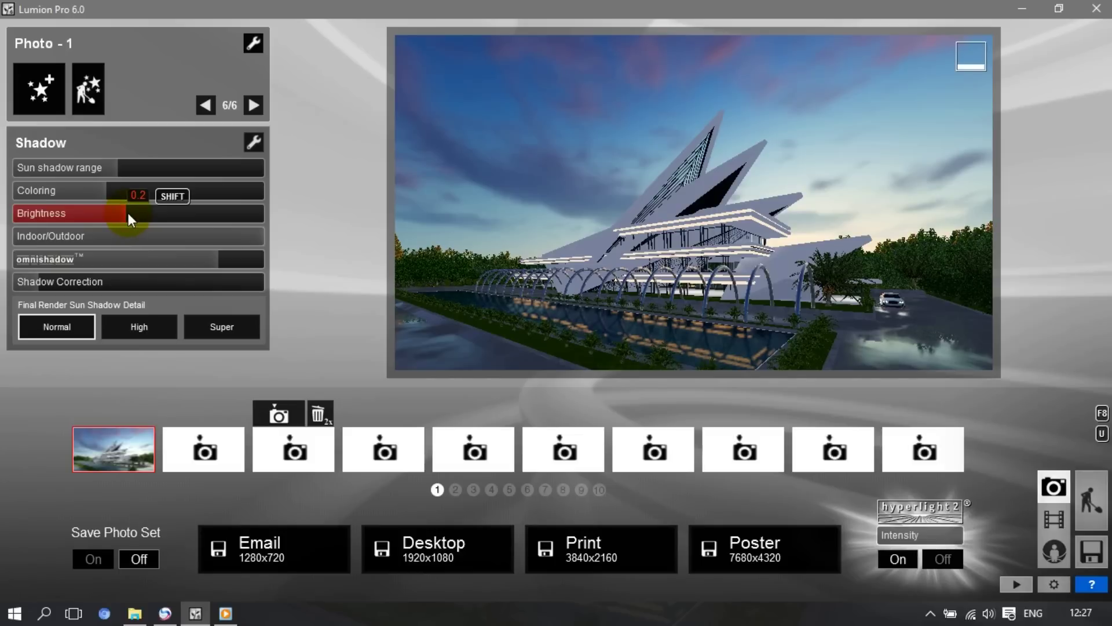
{"action": "left_click_drag", "start_coordinate": [127, 214], "coordinate": [127, 214], "text": "shift"}
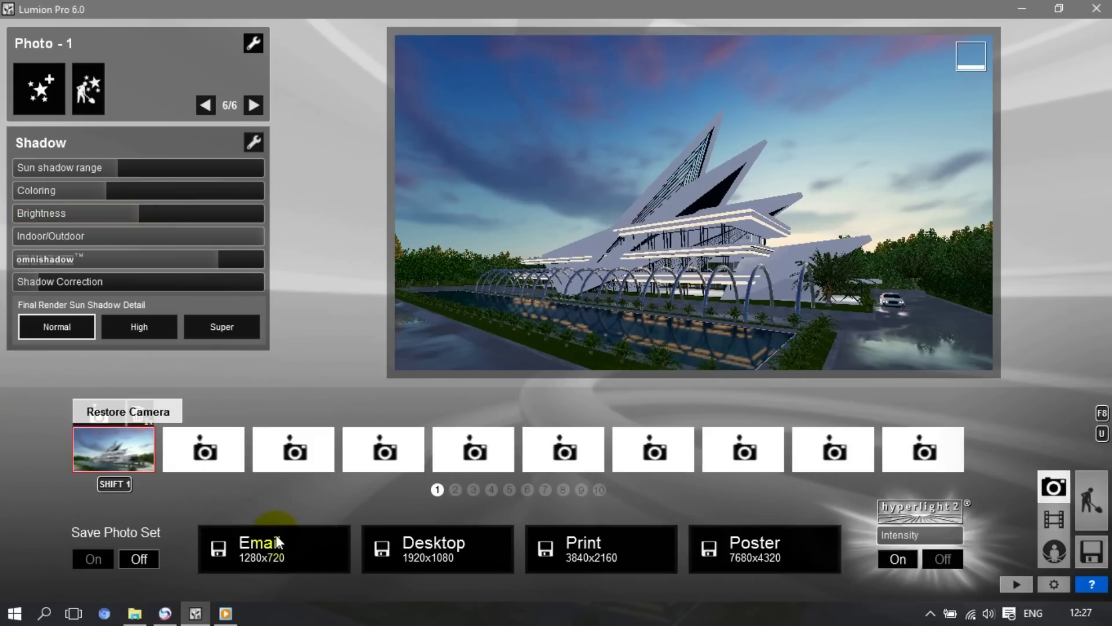
Add a Global Illumination effect with Sun amount 70
{"action": "left_click", "coordinate": [45, 89]}
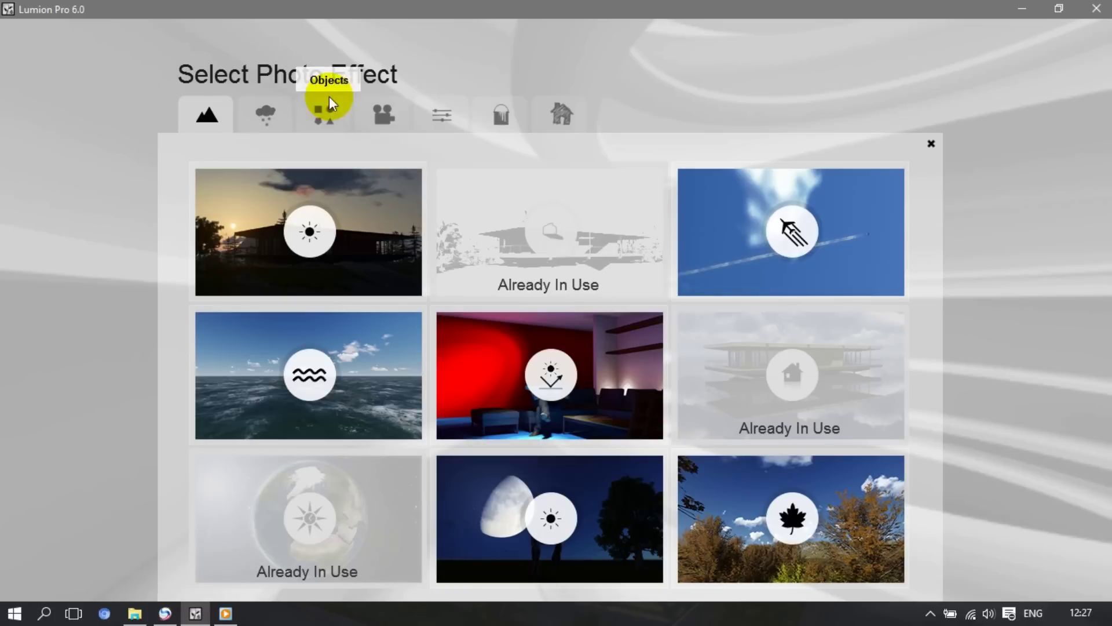
{"action": "left_click", "coordinate": [527, 380]}
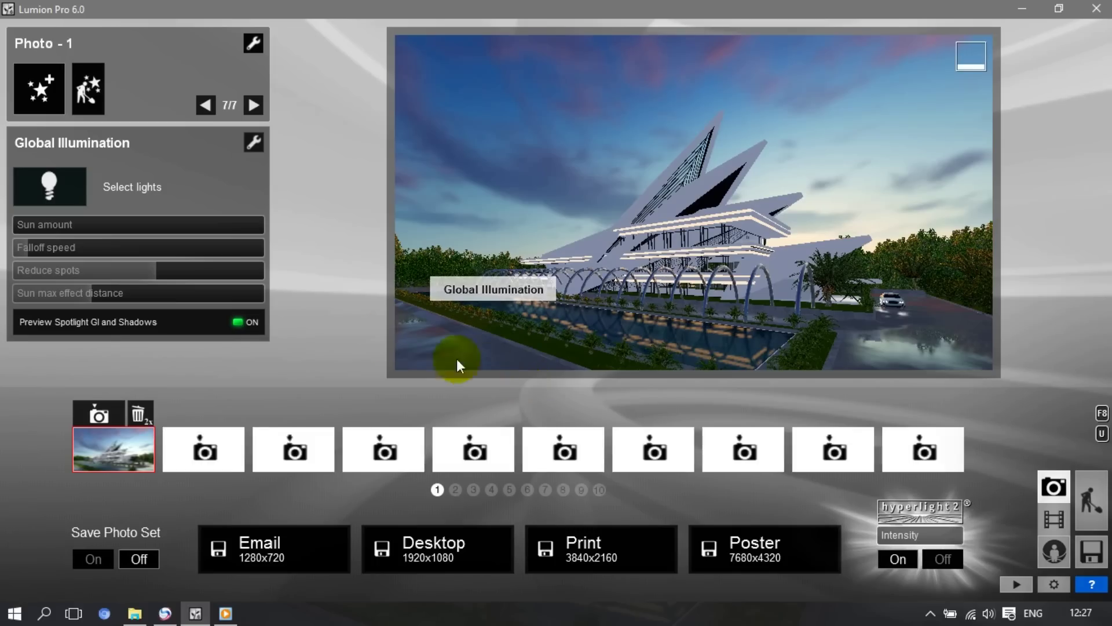
{"action": "left_click", "coordinate": [21, 221]}
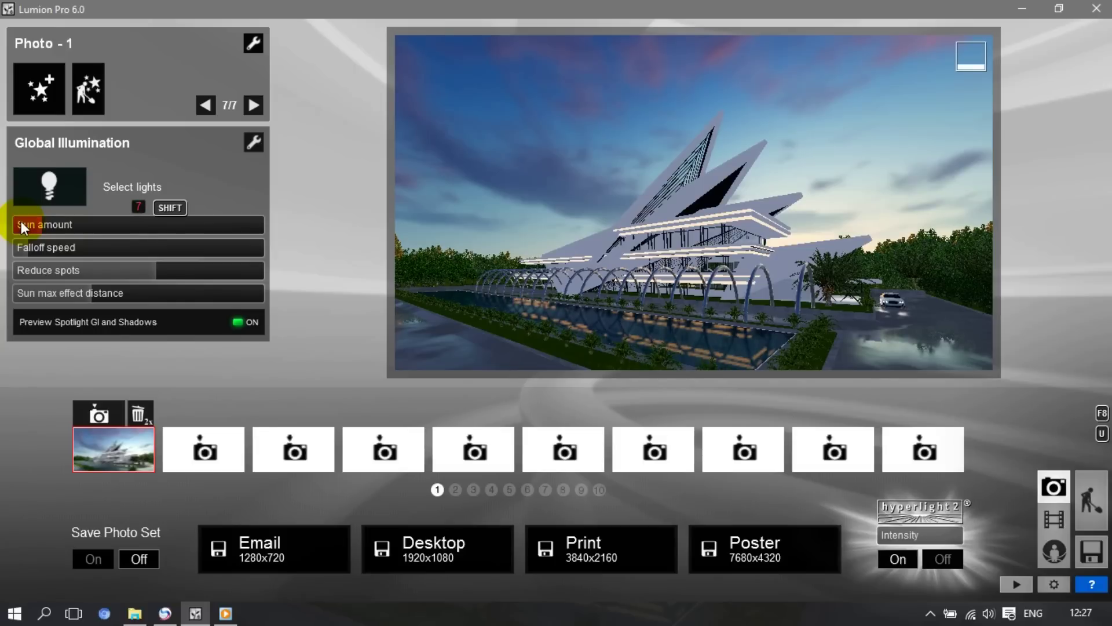
{"action": "left_click_drag", "start_coordinate": [21, 220], "coordinate": [73, 221]}
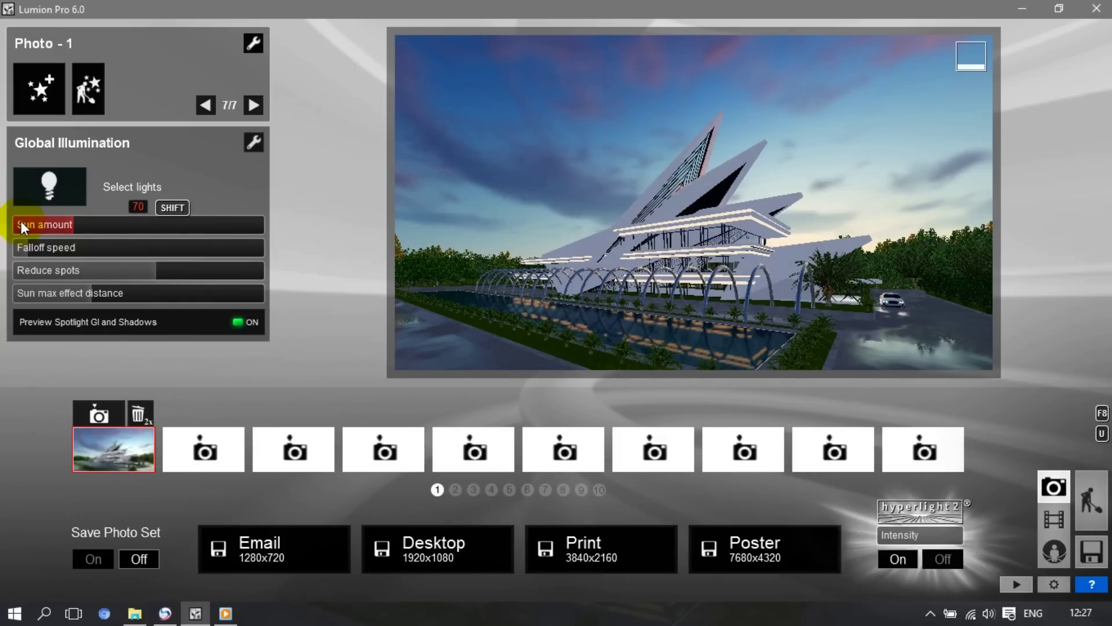
Render the photo at 1280x720 and save it as JPG named '2'
{"action": "left_click", "coordinate": [249, 548]}
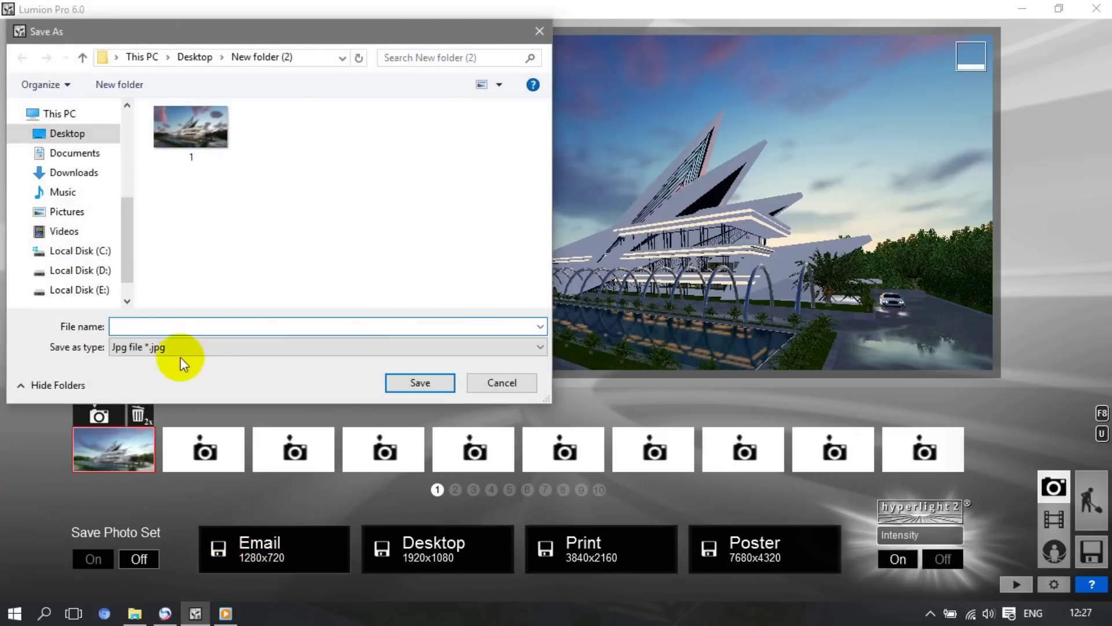
{"action": "left_click", "coordinate": [174, 323]}
{"action": "type", "text": "2"}
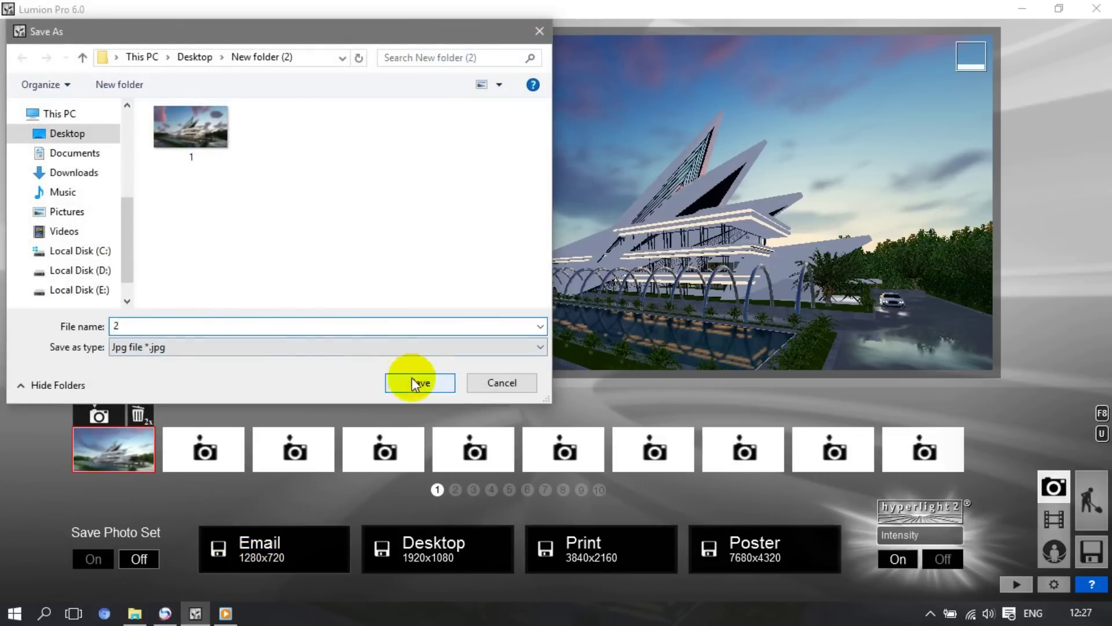
{"action": "left_click", "coordinate": [409, 377]}
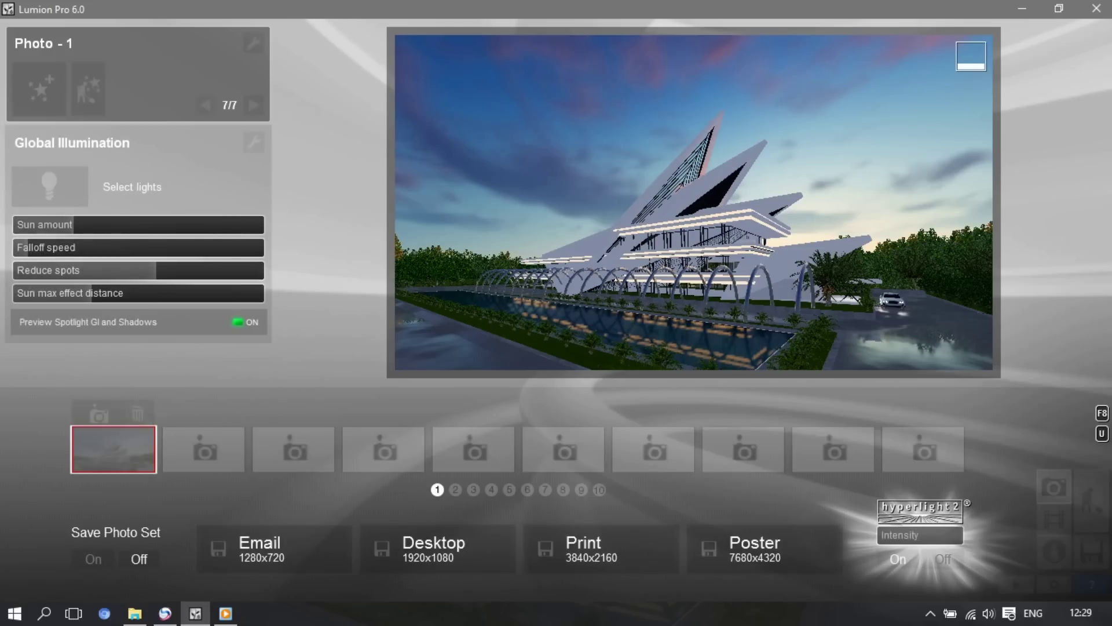
Open render 2 from New folder (2) in Picasa Photo Viewer
{"action": "left_click", "coordinate": [142, 620]}
{"action": "left_click", "coordinate": [553, 297]}
{"action": "left_click", "coordinate": [411, 217]}
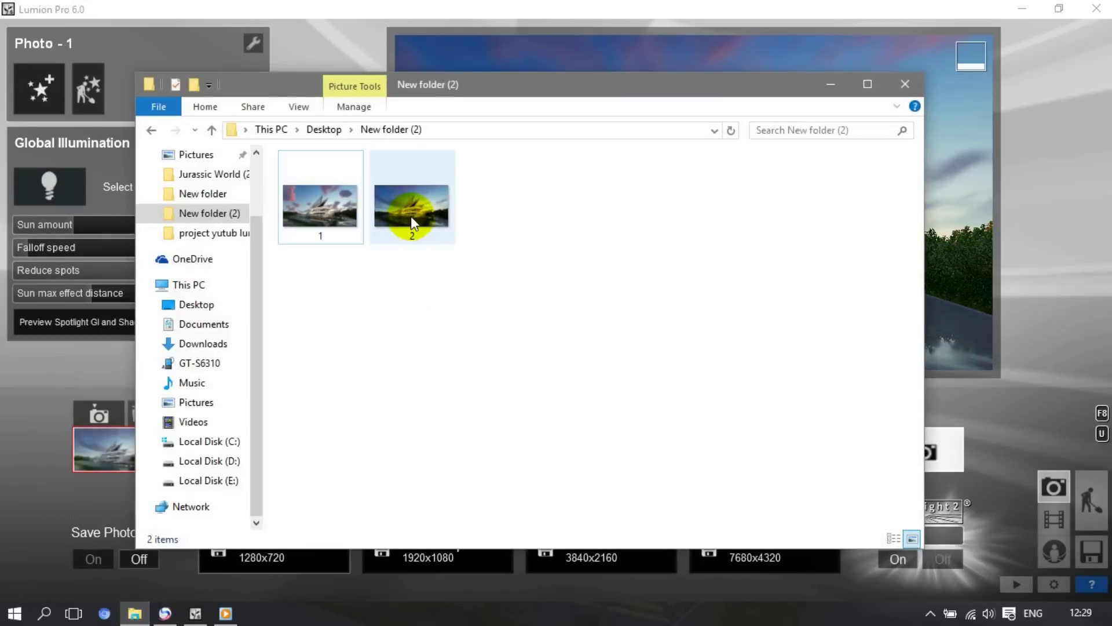
{"action": "double_click", "coordinate": [411, 217]}
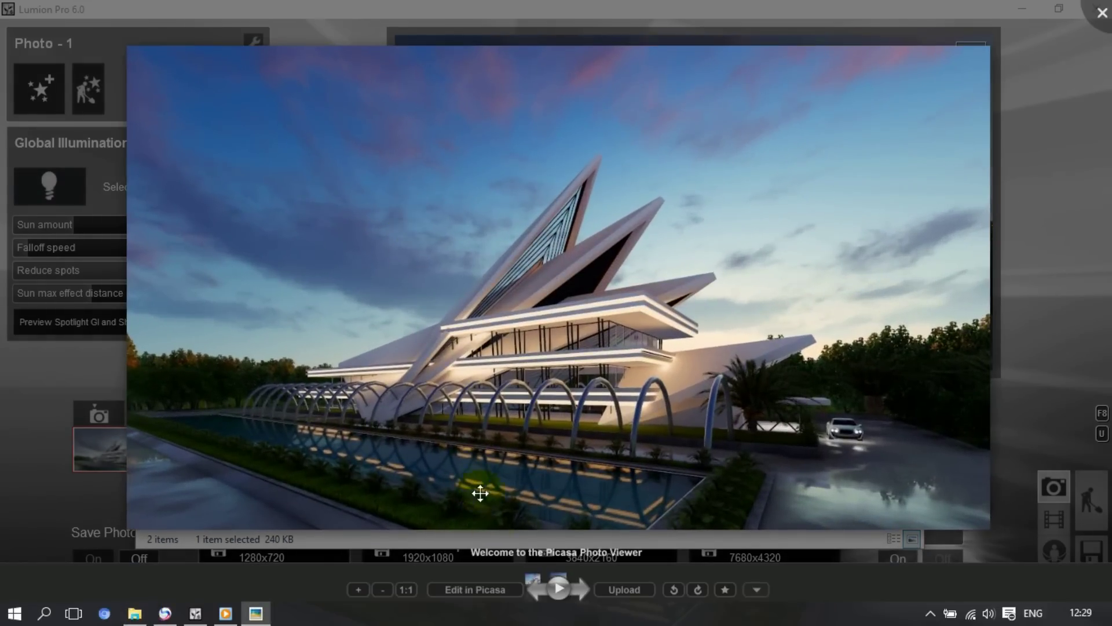
Flip back and forth between 1.jpg and 2.jpg to compare the renders
{"action": "left_click", "coordinate": [540, 591]}
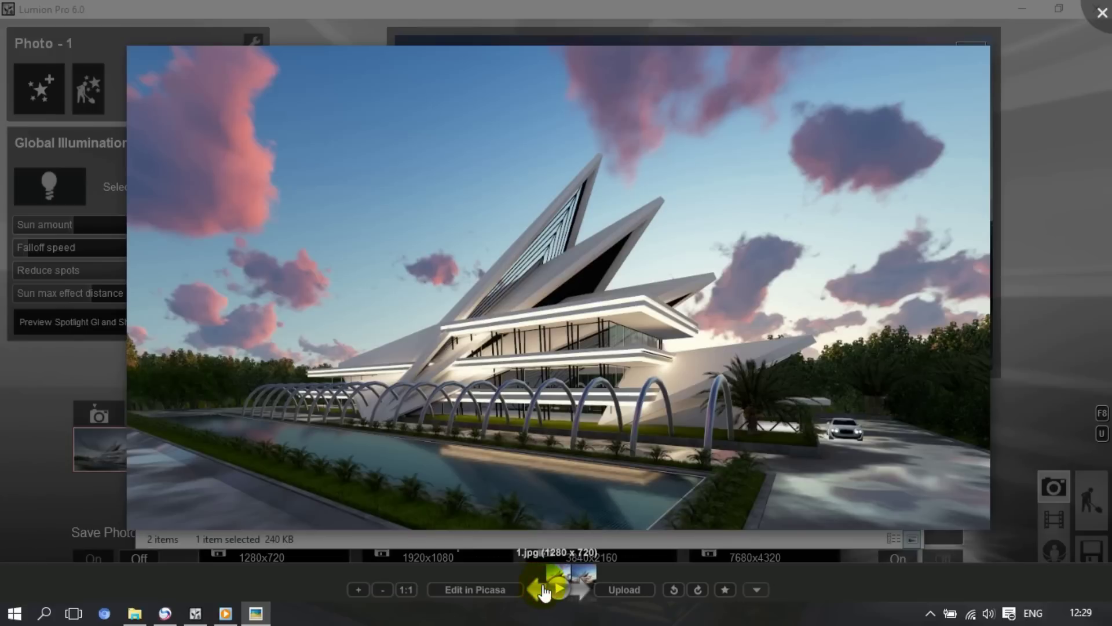
{"action": "left_click", "coordinate": [579, 593]}
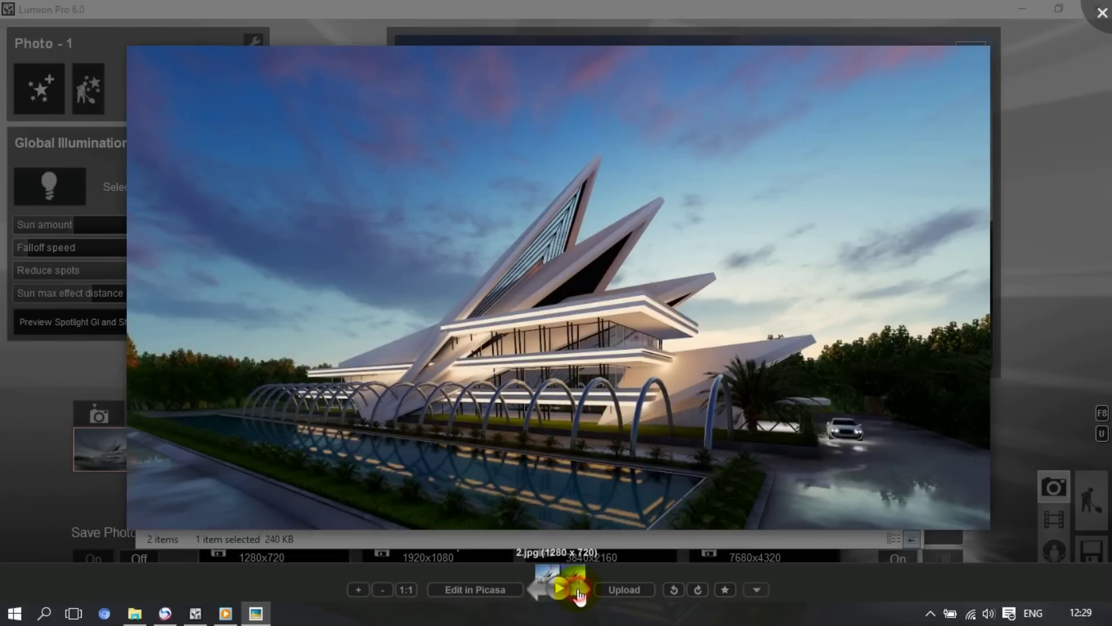
{"action": "left_click", "coordinate": [541, 591]}
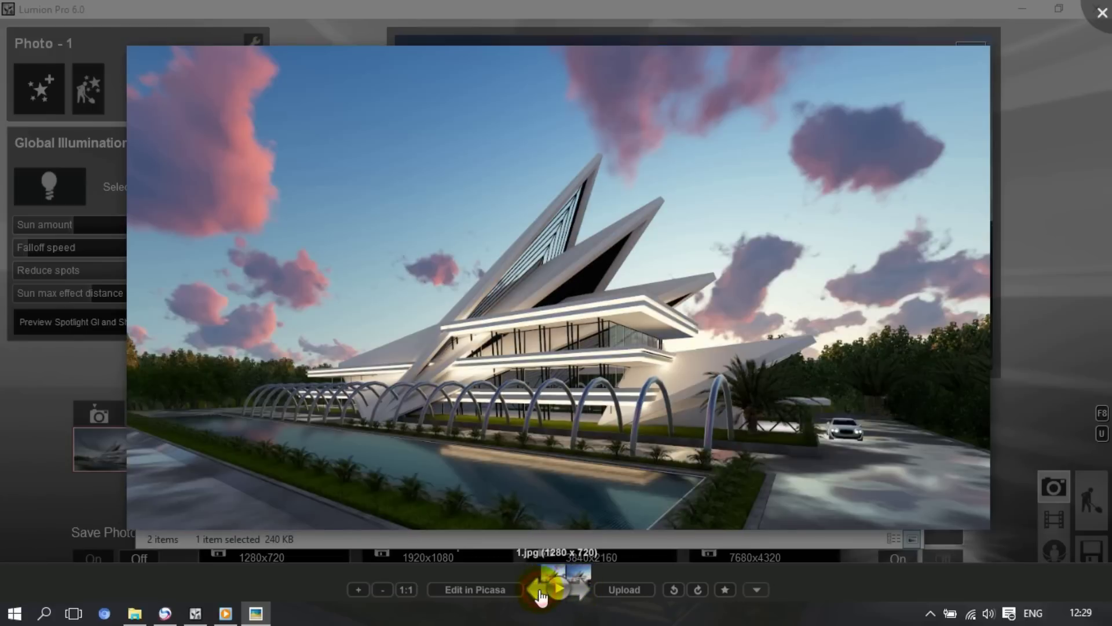
{"action": "left_click", "coordinate": [579, 592]}
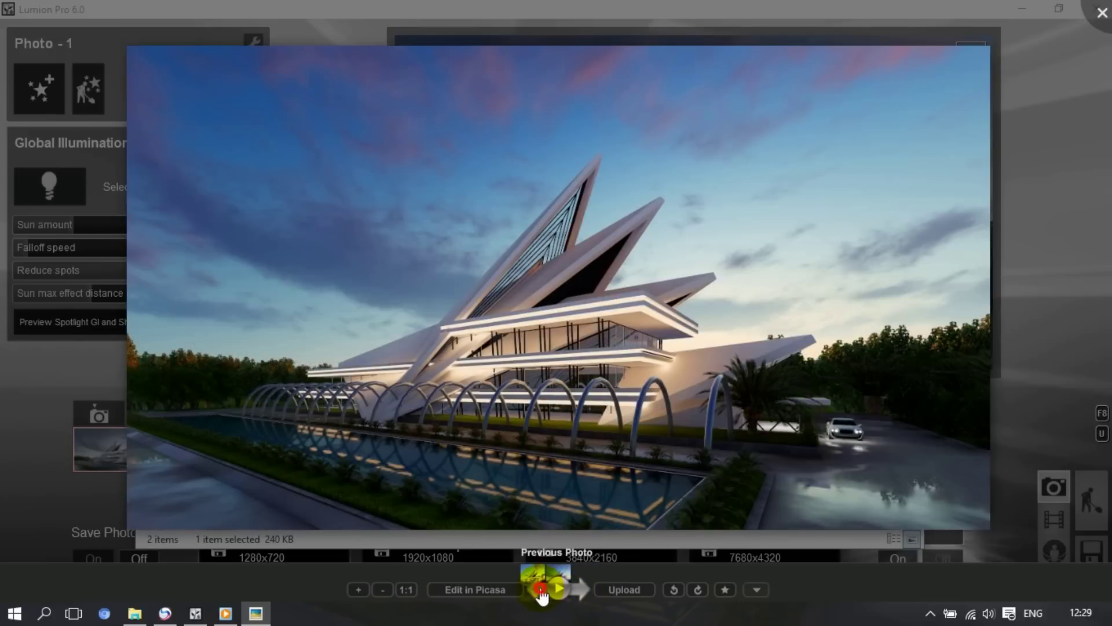
{"action": "left_click", "coordinate": [541, 590]}
{"action": "left_click", "coordinate": [582, 589]}
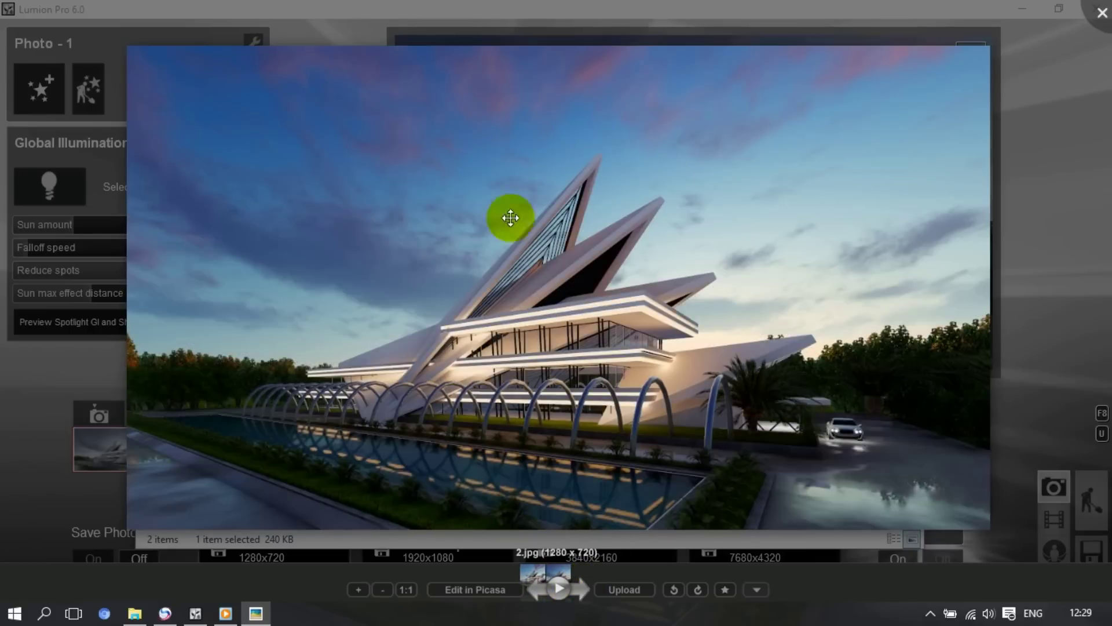
Zoom into 2.jpg, pan across the building, then close the viewer
{"action": "scroll", "coordinate": [600, 369], "scroll_direction": "up", "scroll_amount": 2}
{"action": "scroll", "coordinate": [600, 368], "scroll_direction": "up", "scroll_amount": 2}
{"action": "left_click_drag", "start_coordinate": [641, 350], "coordinate": [378, 330]}
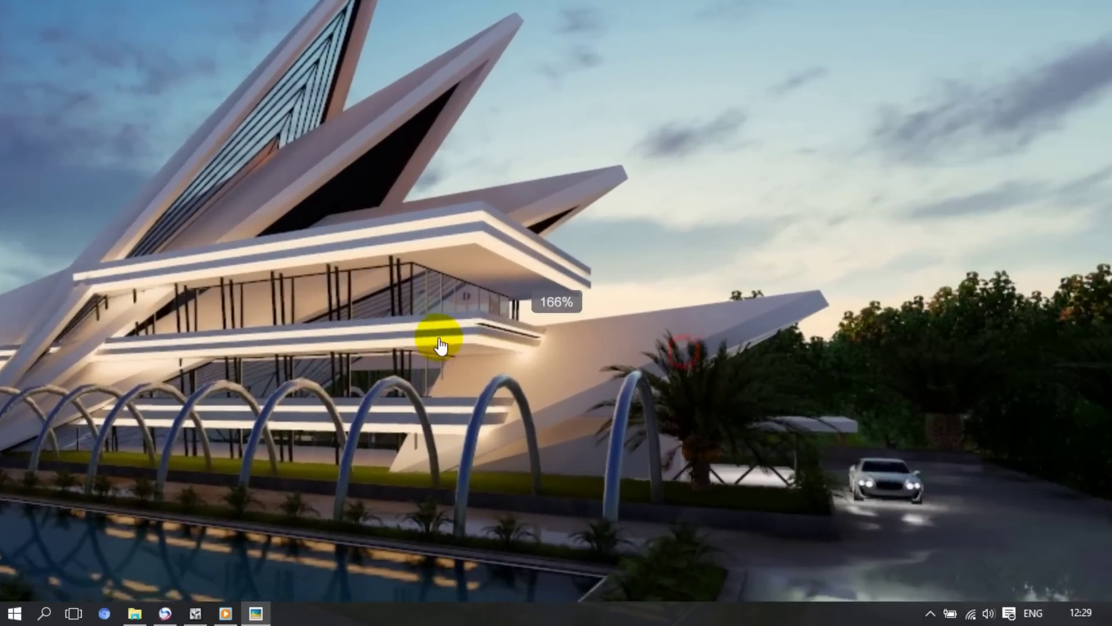
{"action": "scroll", "coordinate": [792, 397], "scroll_direction": "up", "scroll_amount": 2}
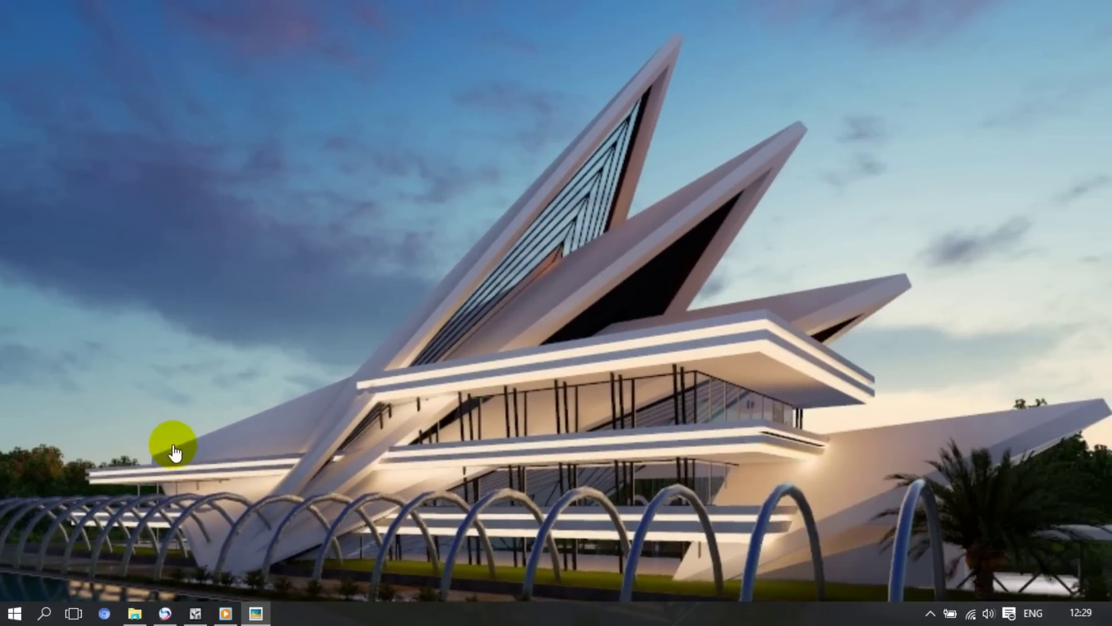
{"action": "scroll", "coordinate": [333, 292], "scroll_direction": "up", "scroll_amount": 2}
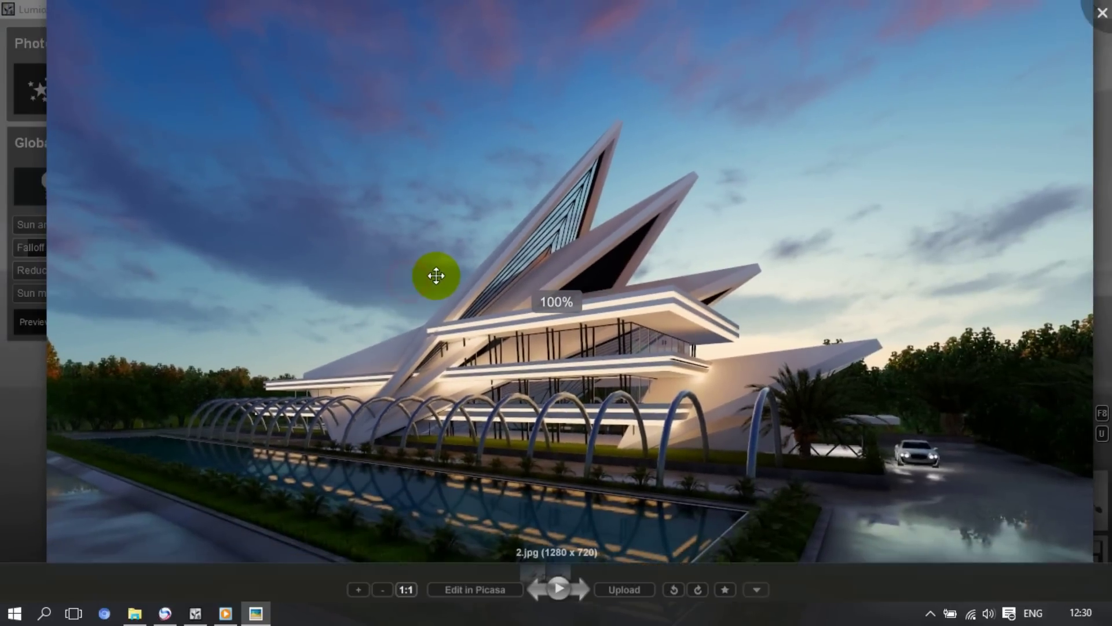
{"action": "scroll", "coordinate": [434, 273], "scroll_direction": "down", "scroll_amount": 3}
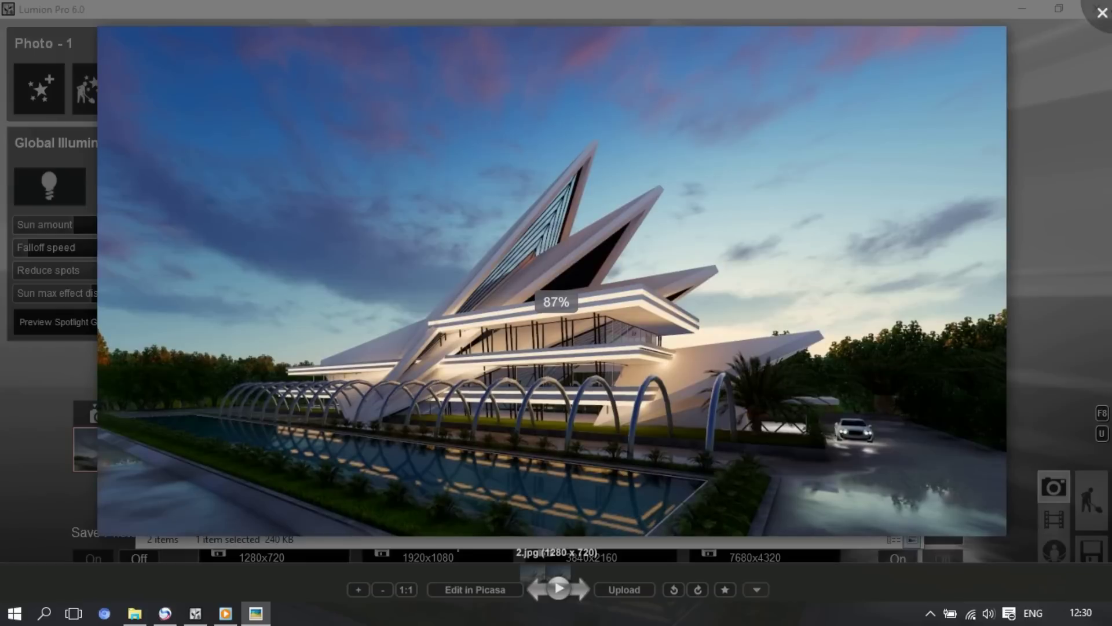
{"action": "left_click", "coordinate": [1102, 12]}
Minimize File Explorer and Lumion to reveal the desktop
{"action": "left_click", "coordinate": [831, 84]}
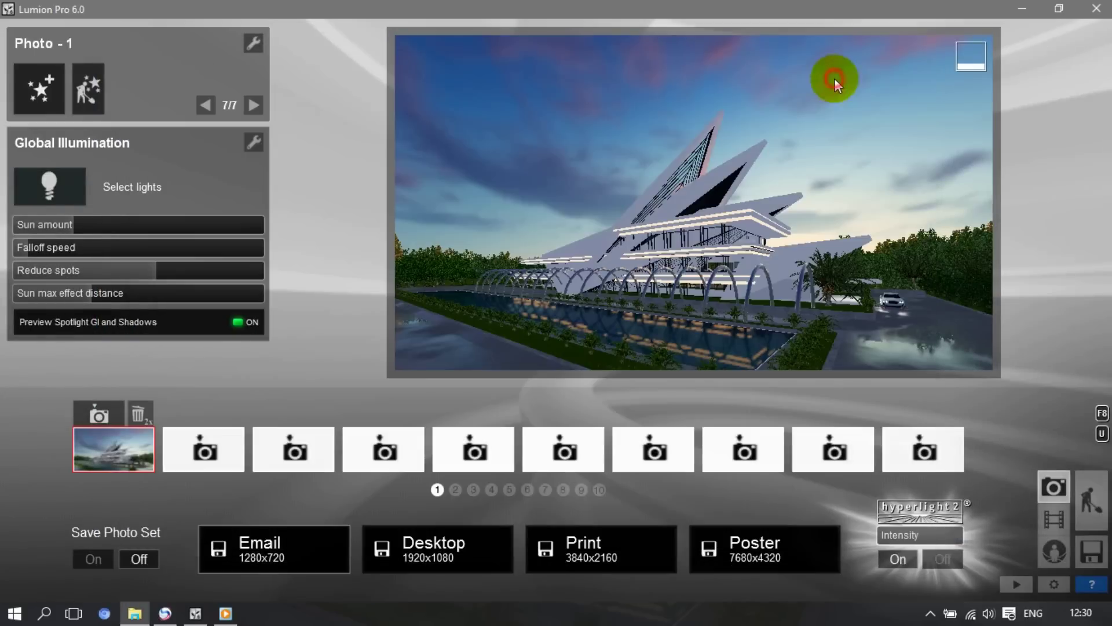
{"action": "left_click", "coordinate": [1020, 10]}
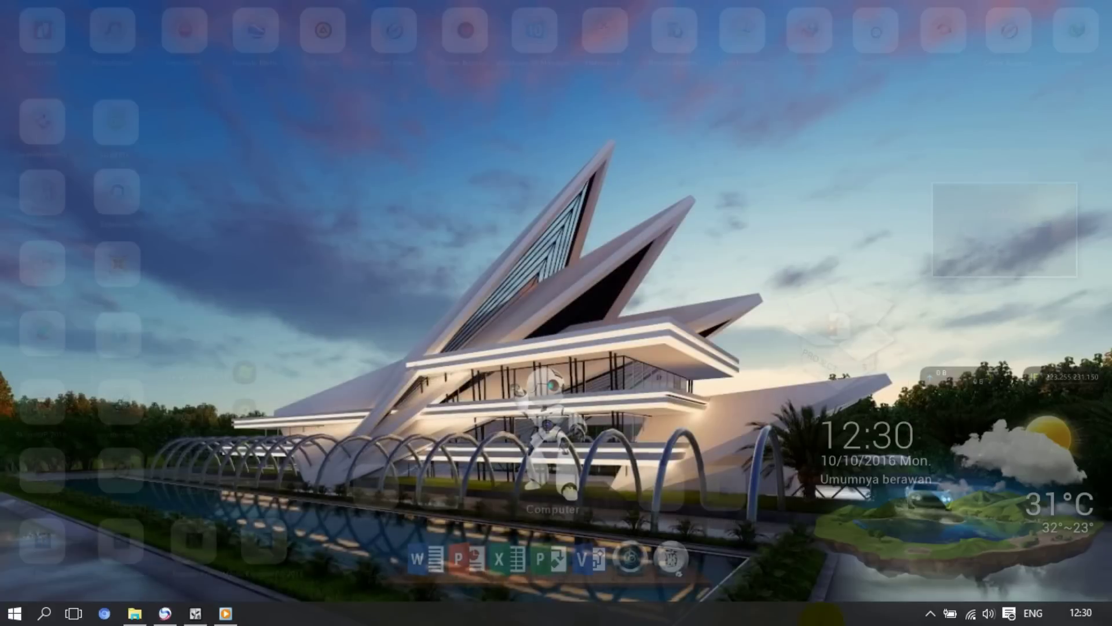